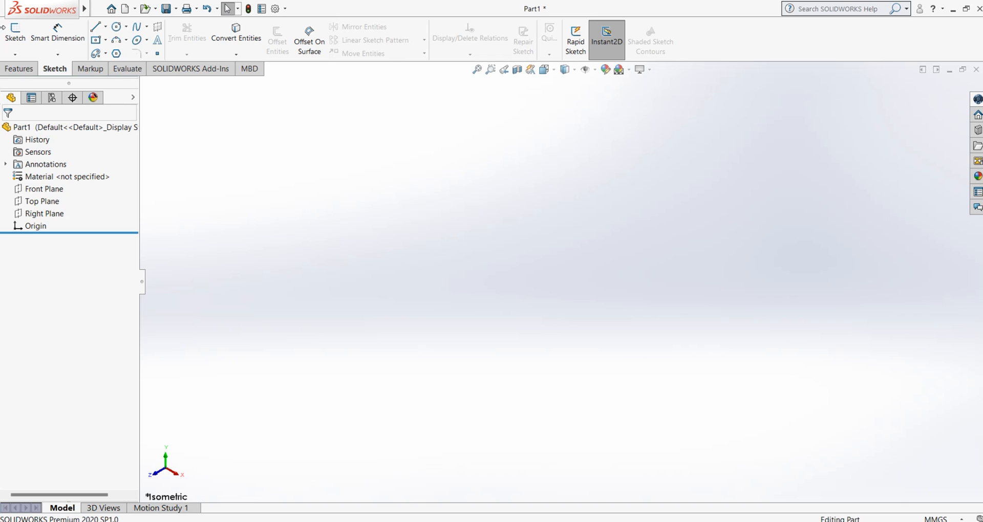
Start a new sketch on the Front Plane
{"action": "left_click", "coordinate": [44, 188]}
{"action": "left_click", "coordinate": [15, 32]}
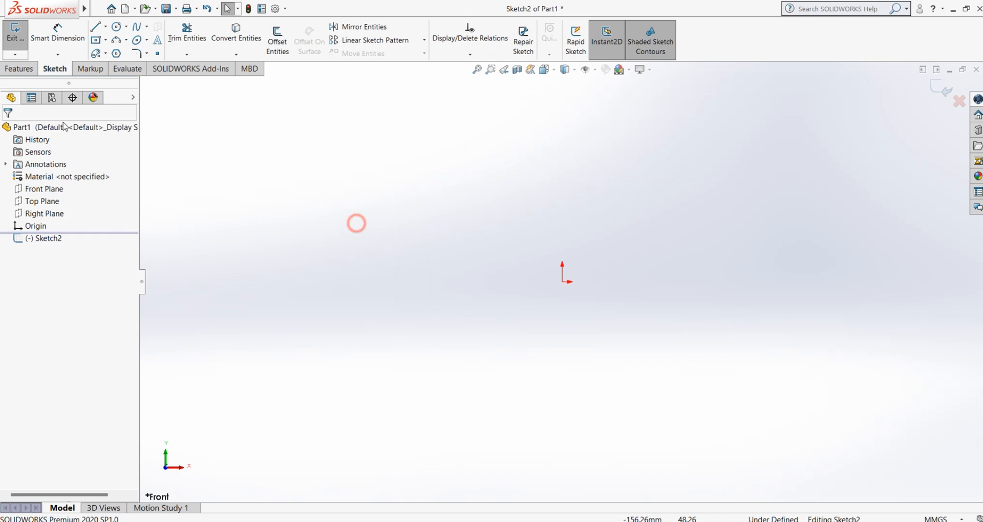
{"action": "left_click", "coordinate": [147, 53]}
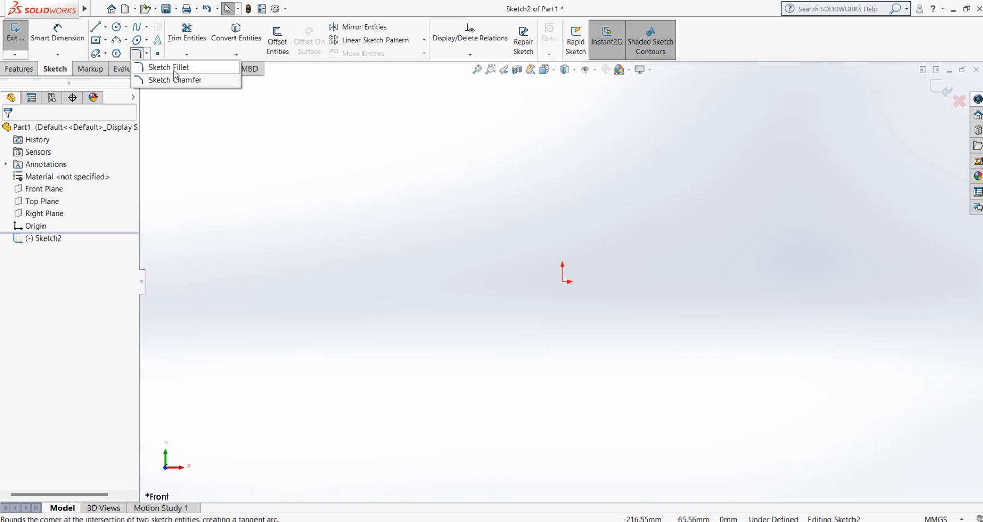
Sketch a closed rectangle from four lines to the right of the origin, about 88 mm wide and 68 mm high
{"action": "left_click", "coordinate": [104, 27]}
{"action": "left_click", "coordinate": [105, 27]}
{"action": "left_click", "coordinate": [105, 26]}
{"action": "left_click", "coordinate": [105, 39]}
{"action": "left_click", "coordinate": [640, 192]}
{"action": "left_click", "coordinate": [809, 191]}
{"action": "left_click", "coordinate": [809, 320]}
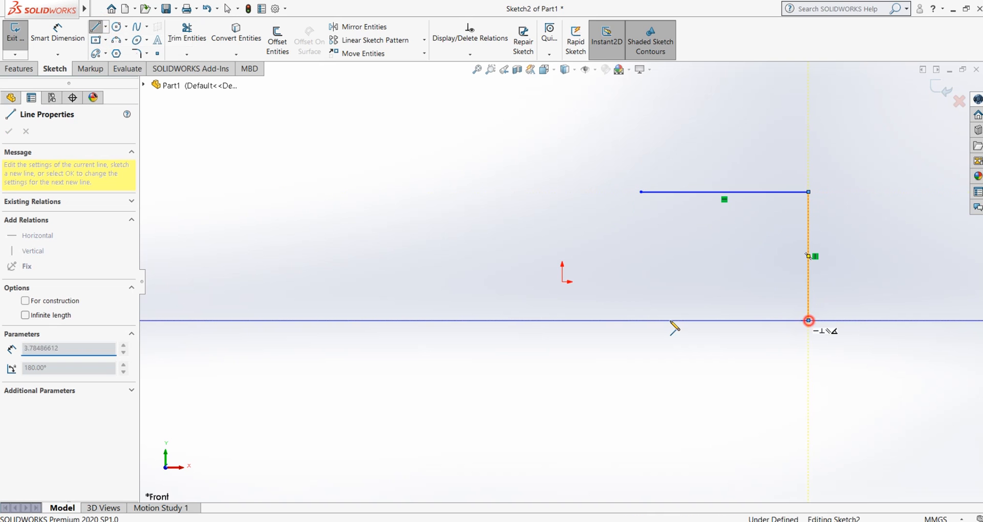
{"action": "left_click", "coordinate": [640, 320]}
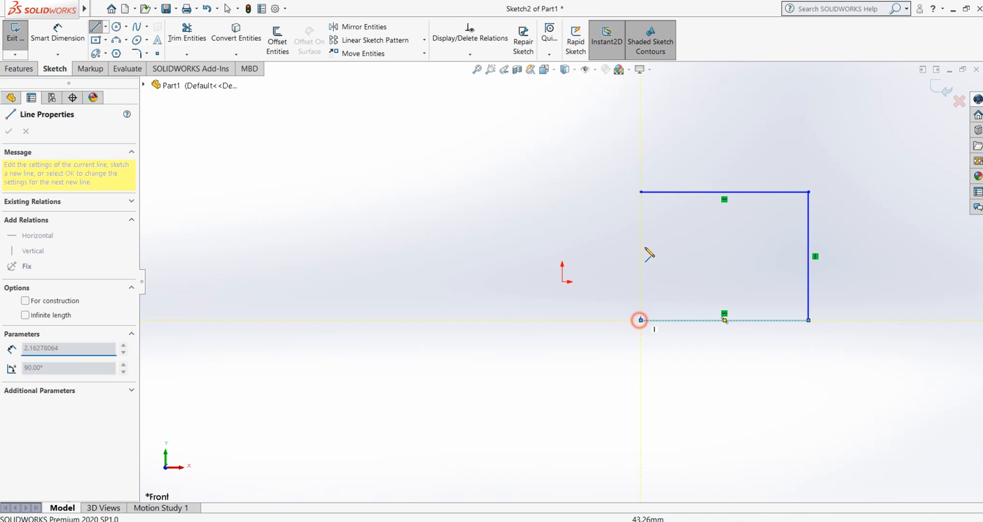
{"action": "left_click", "coordinate": [640, 192]}
{"action": "right_click", "coordinate": [642, 193]}
{"action": "left_click", "coordinate": [646, 201]}
Dimension the rectangle's upper edge and set its length to 80 mm
{"action": "scroll", "coordinate": [799, 277], "scroll_direction": "down", "scroll_amount": 2}
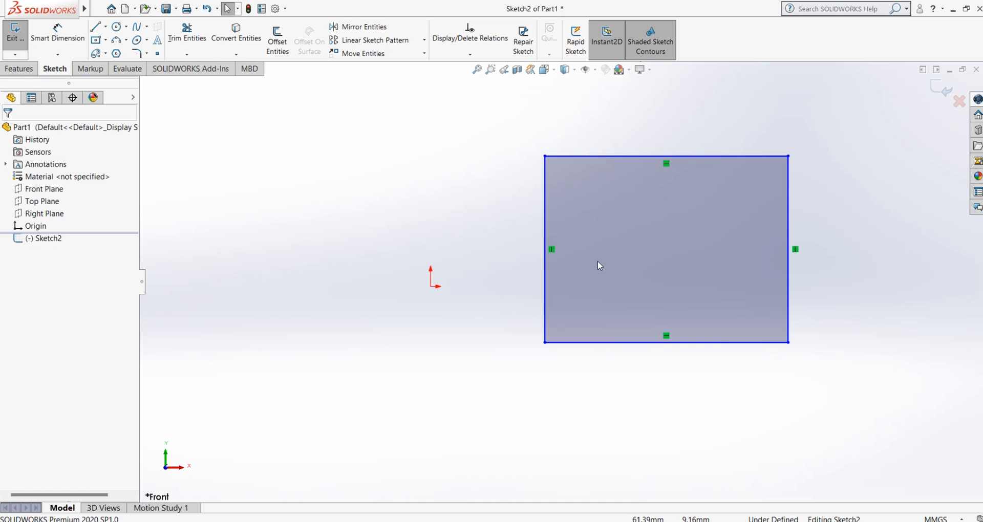
{"action": "scroll", "coordinate": [599, 266], "scroll_direction": "up", "scroll_amount": 2}
{"action": "scroll", "coordinate": [814, 206], "scroll_direction": "down", "scroll_amount": 1}
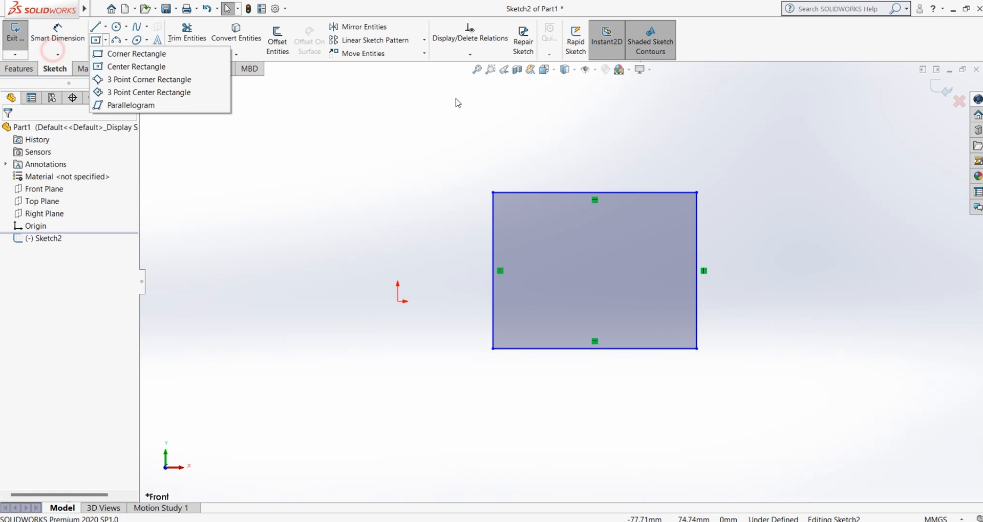
{"action": "left_click", "coordinate": [69, 44]}
{"action": "left_click", "coordinate": [594, 192]}
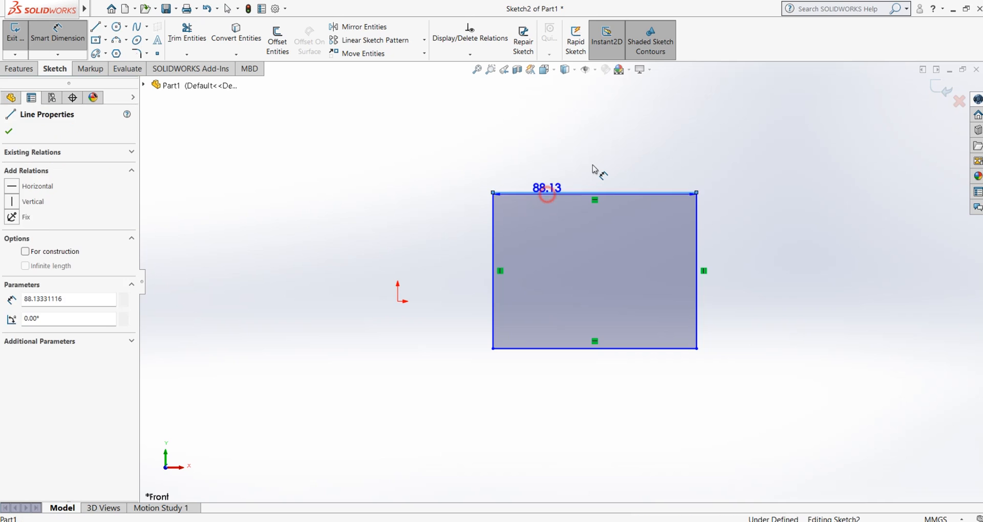
{"action": "left_click", "coordinate": [593, 165]}
{"action": "type", "text": "80"}
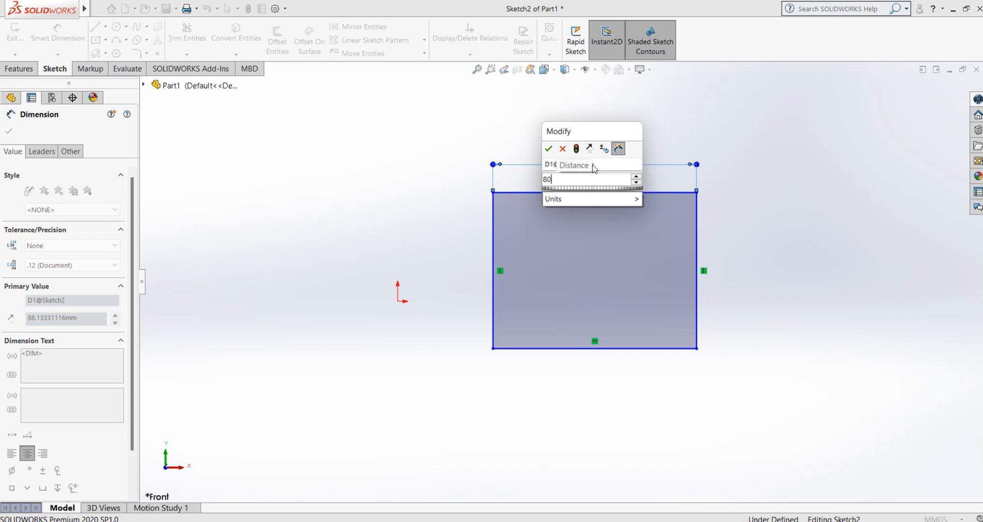
{"action": "key", "text": "Return"}
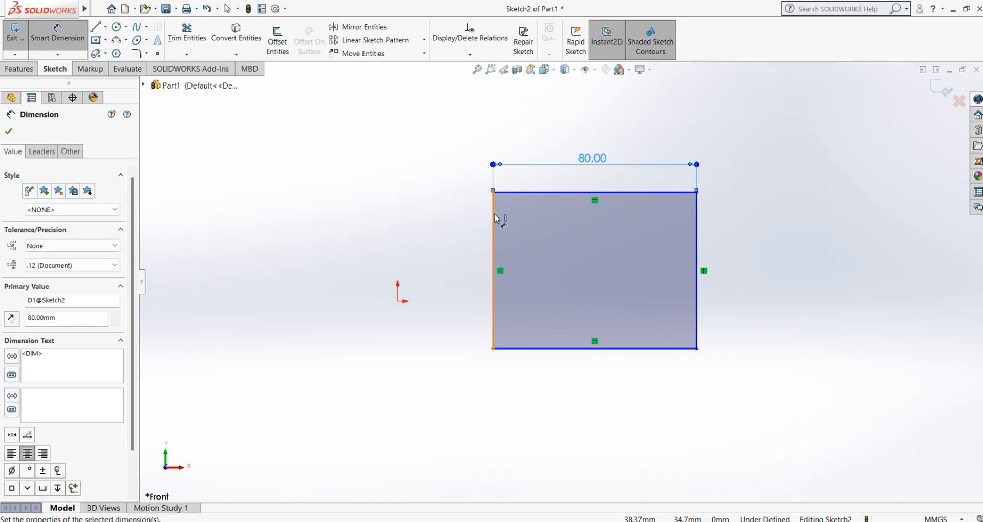
Dimension the rectangle's left edge and set its height to 60 mm
{"action": "left_click", "coordinate": [499, 214]}
{"action": "left_click", "coordinate": [456, 274]}
{"action": "type", "text": "60"}
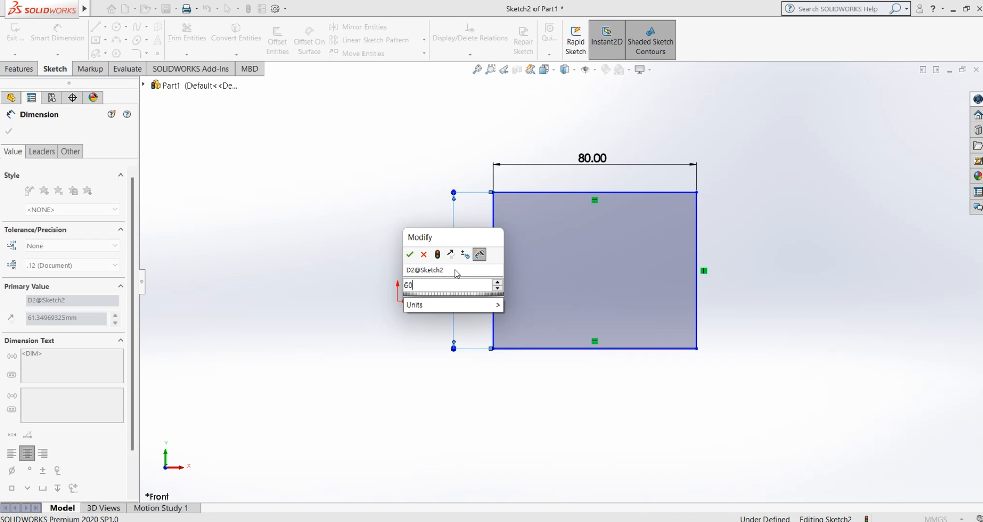
{"action": "key", "text": "Return"}
{"action": "left_click", "coordinate": [342, 229]}
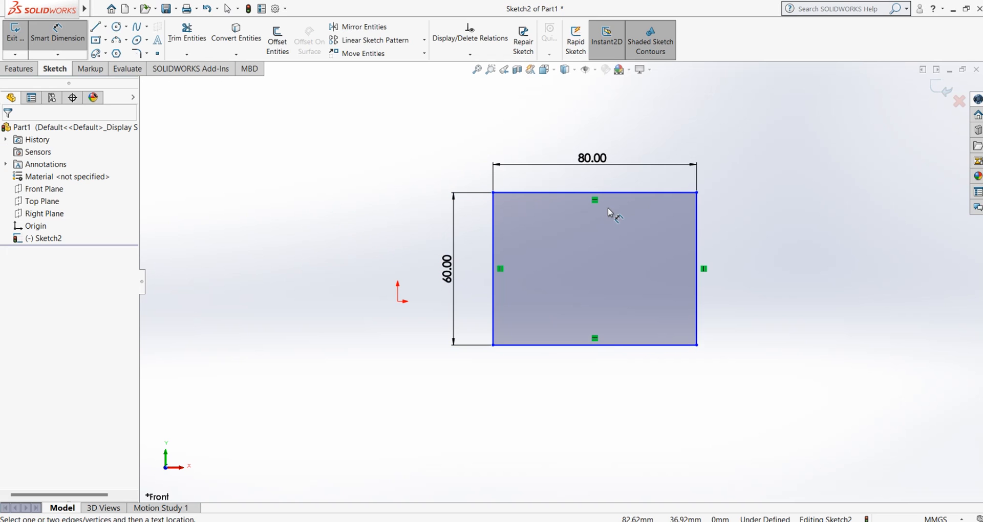
Apply a Sketch Fillet with a 20 mm radius to the rectangle's upper-left corner
{"action": "left_click", "coordinate": [147, 53]}
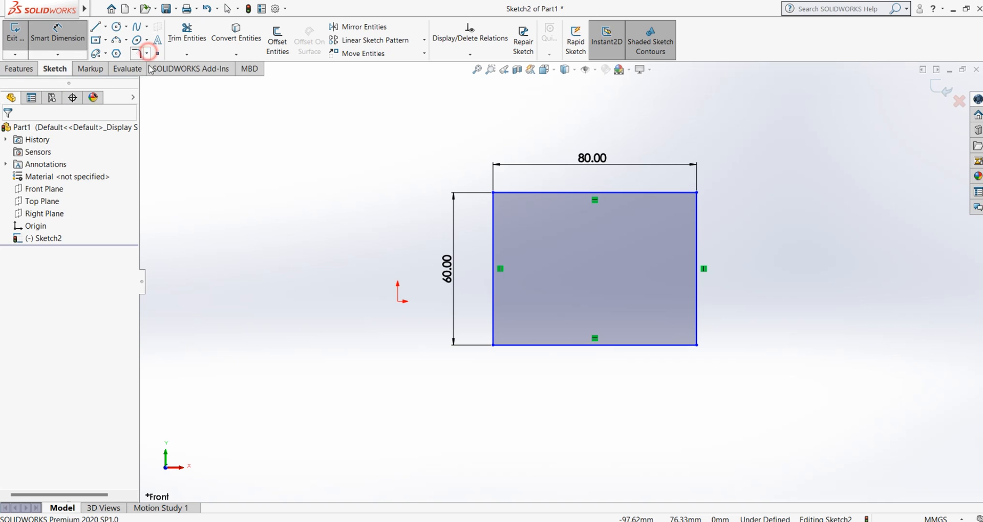
{"action": "left_click", "coordinate": [155, 68]}
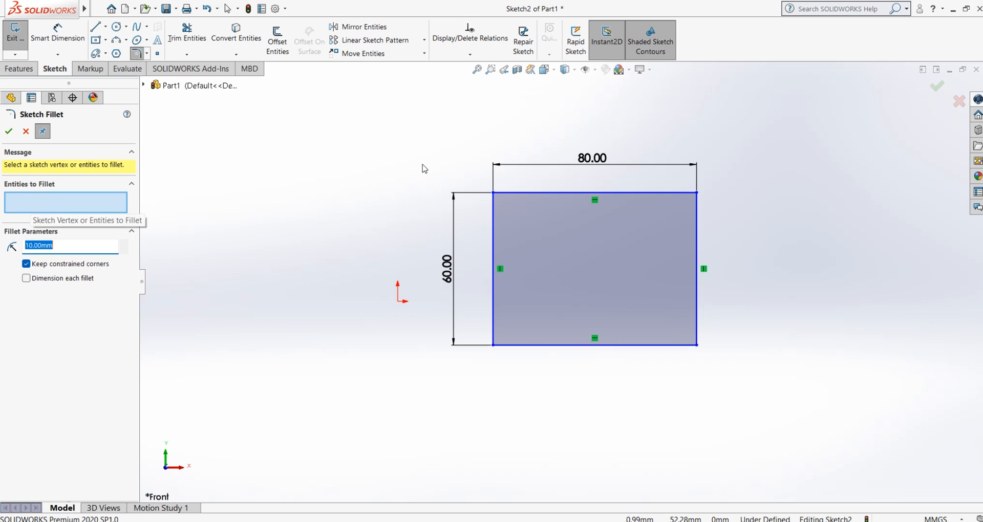
{"action": "left_click", "coordinate": [516, 193]}
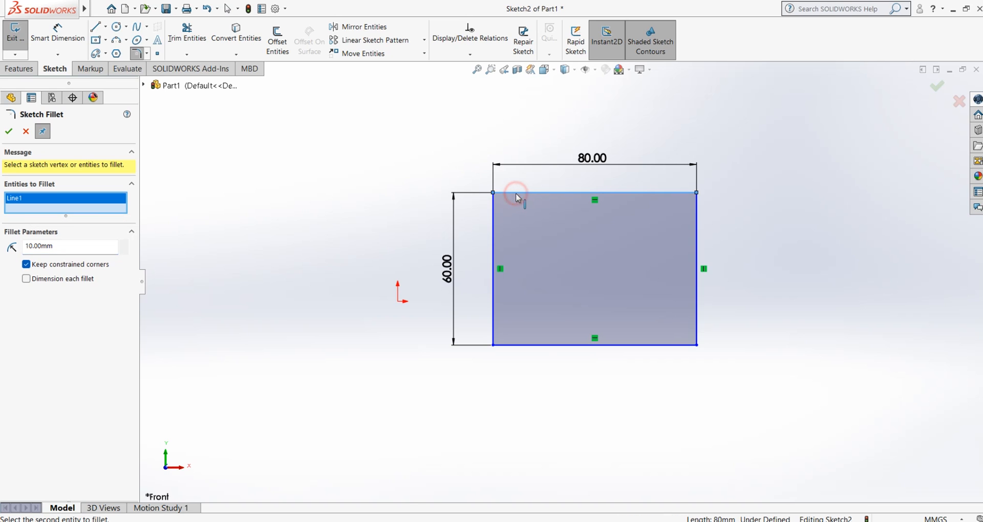
{"action": "left_click", "coordinate": [493, 220]}
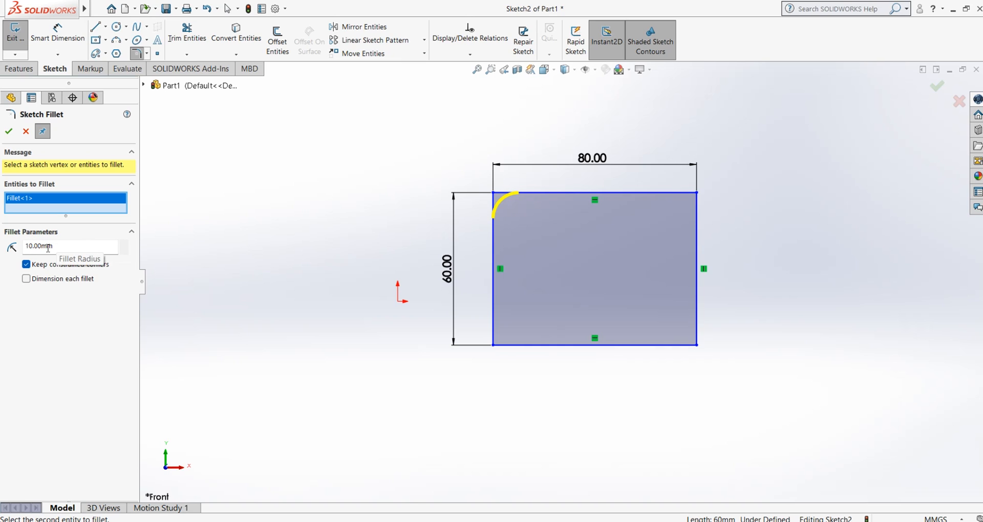
{"action": "left_click_drag", "start_coordinate": [56, 248], "coordinate": [27, 248]}
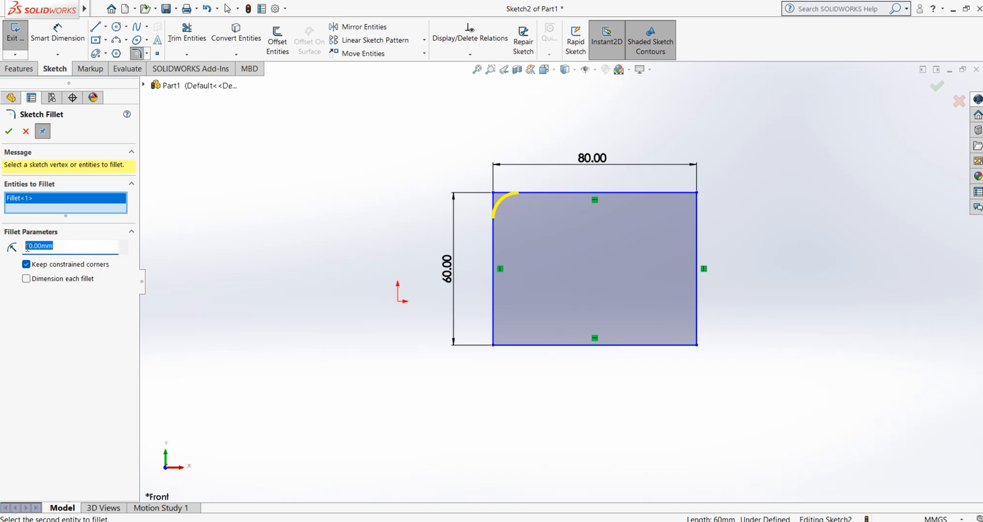
{"action": "type", "text": "20"}
{"action": "key", "text": "Return"}
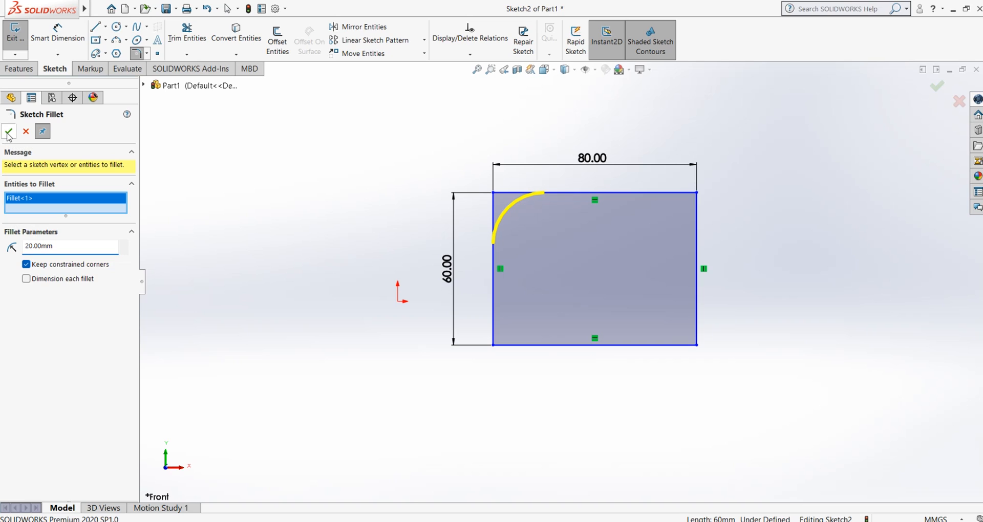
{"action": "left_click", "coordinate": [43, 130]}
{"action": "left_click", "coordinate": [9, 131]}
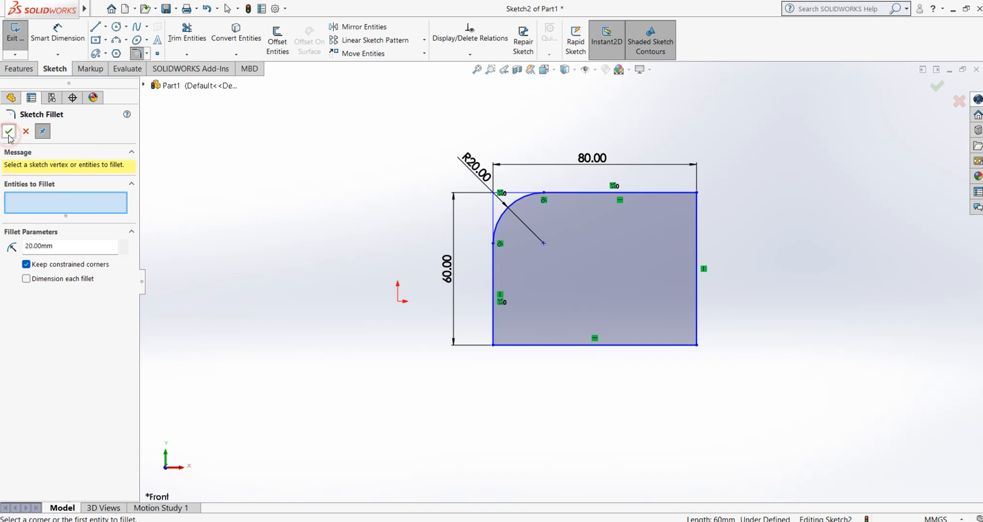
{"action": "left_click", "coordinate": [255, 224]}
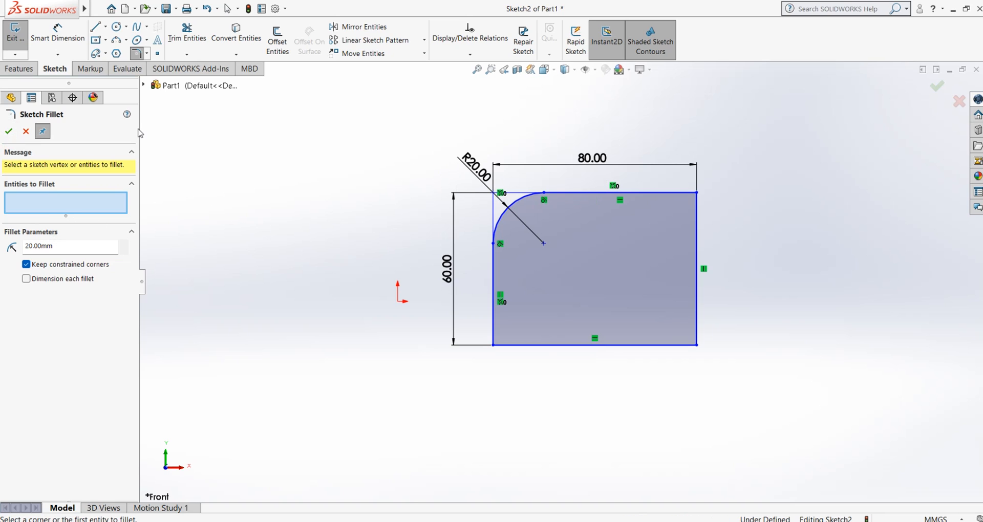
Turn off Keep Visible for Sketch Fillet and round the rectangle's upper-right corner with a 20 mm radius
{"action": "left_click", "coordinate": [37, 133]}
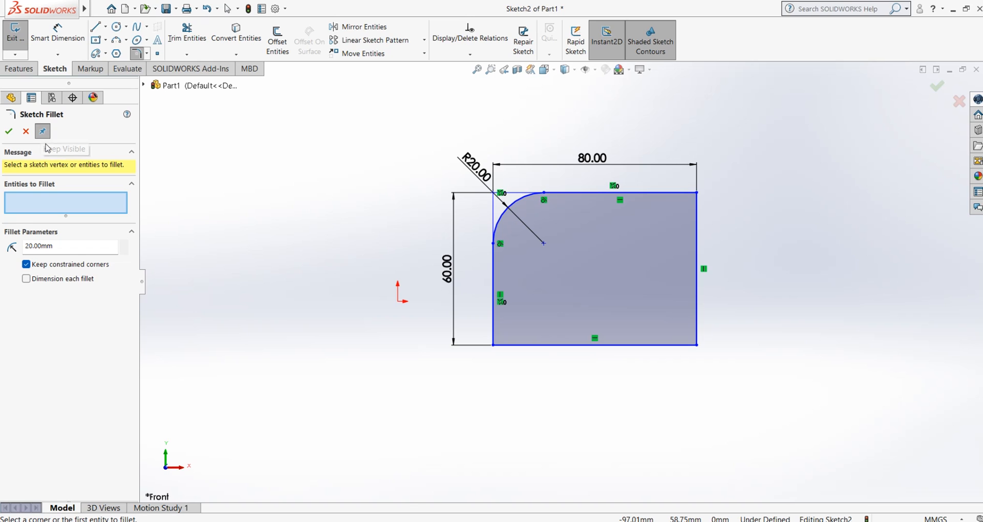
{"action": "left_click", "coordinate": [43, 133]}
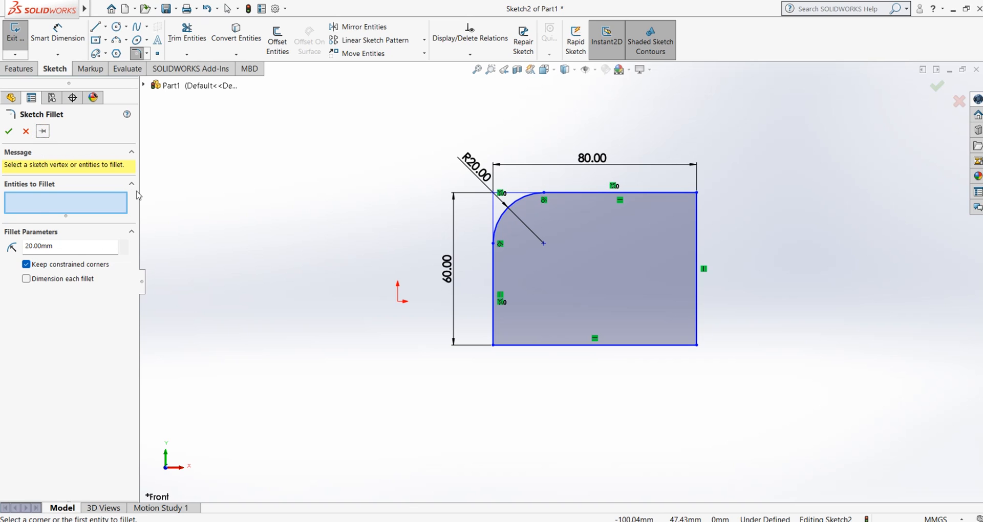
{"action": "left_click", "coordinate": [656, 195]}
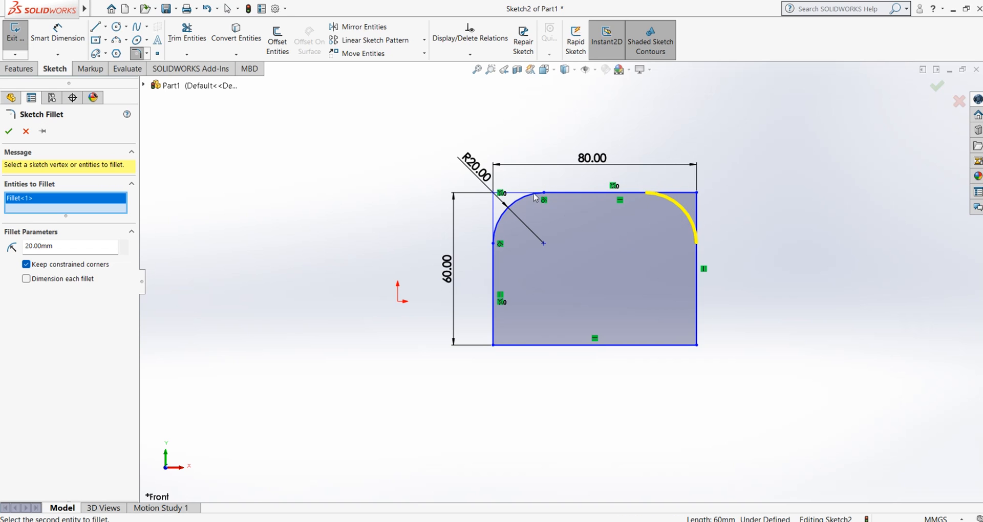
{"action": "left_click", "coordinate": [9, 131]}
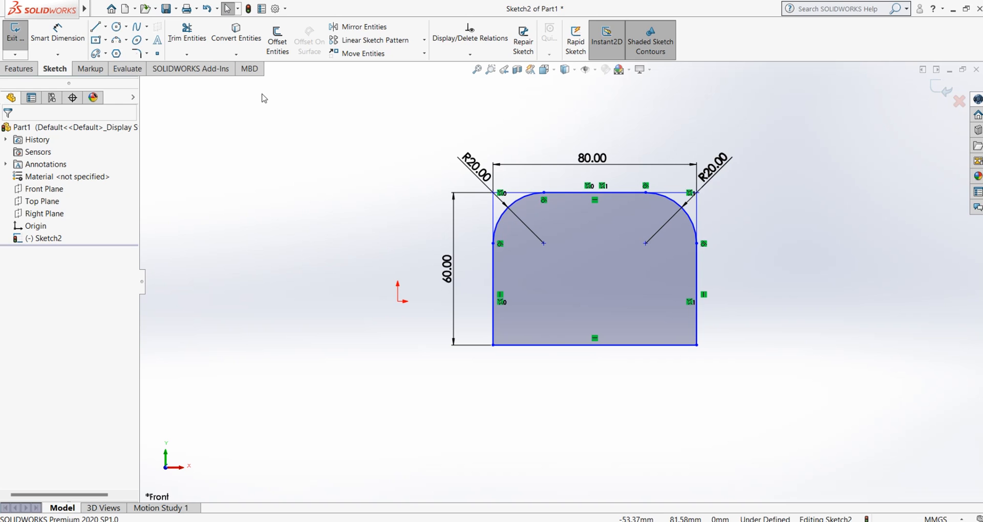
Apply a Sketch Fillet with a 10 mm radius to the rectangle's lower-left corner, with Keep Visible turned on
{"action": "left_click", "coordinate": [147, 54]}
{"action": "left_click", "coordinate": [162, 69]}
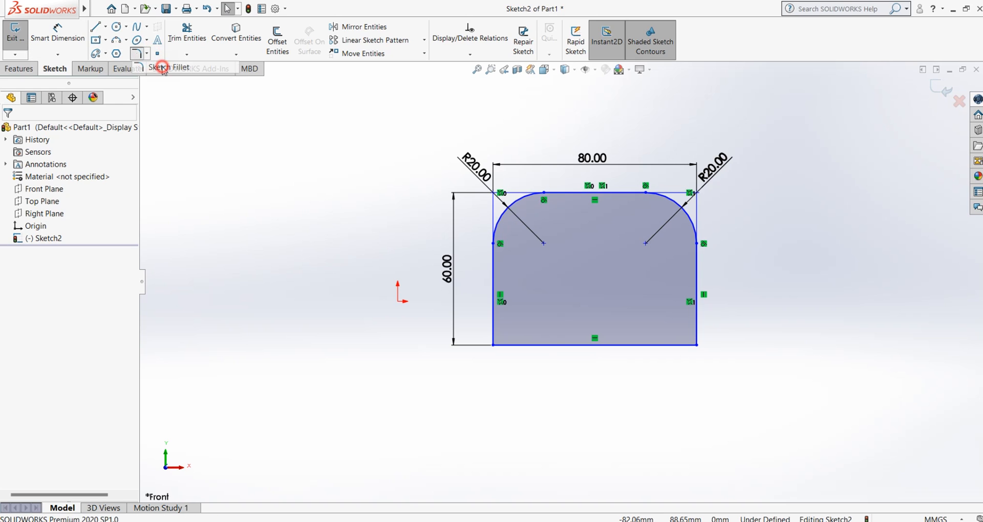
{"action": "left_click", "coordinate": [42, 132]}
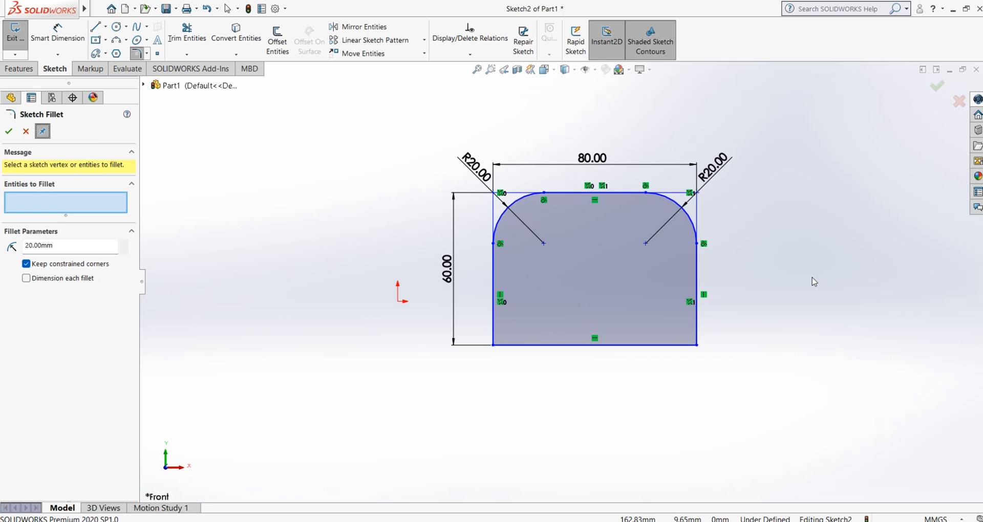
{"action": "mouse_move", "coordinate": [1, 2]}
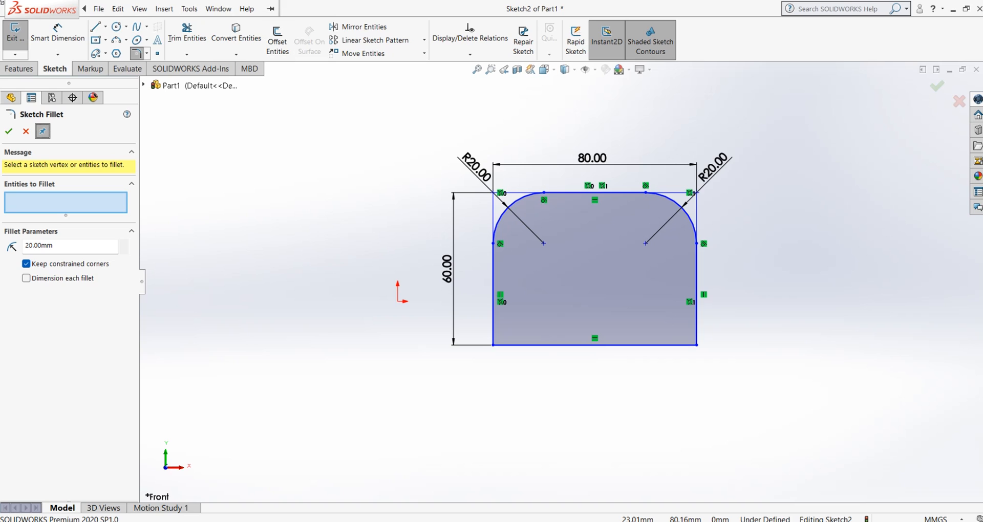
{"action": "left_click", "coordinate": [139, 9]}
{"action": "left_click", "coordinate": [282, 308]}
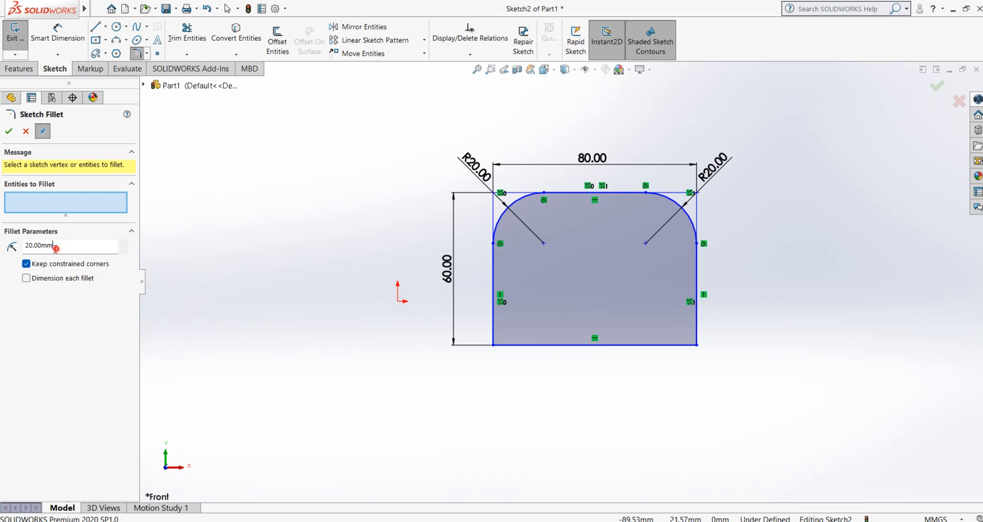
{"action": "double_click", "coordinate": [57, 248]}
{"action": "type", "text": "10"}
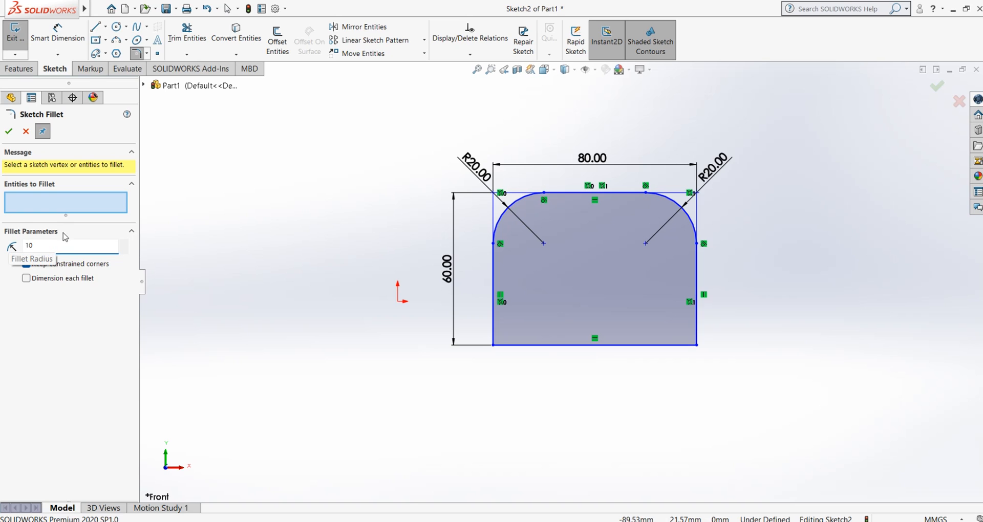
{"action": "left_click", "coordinate": [231, 268]}
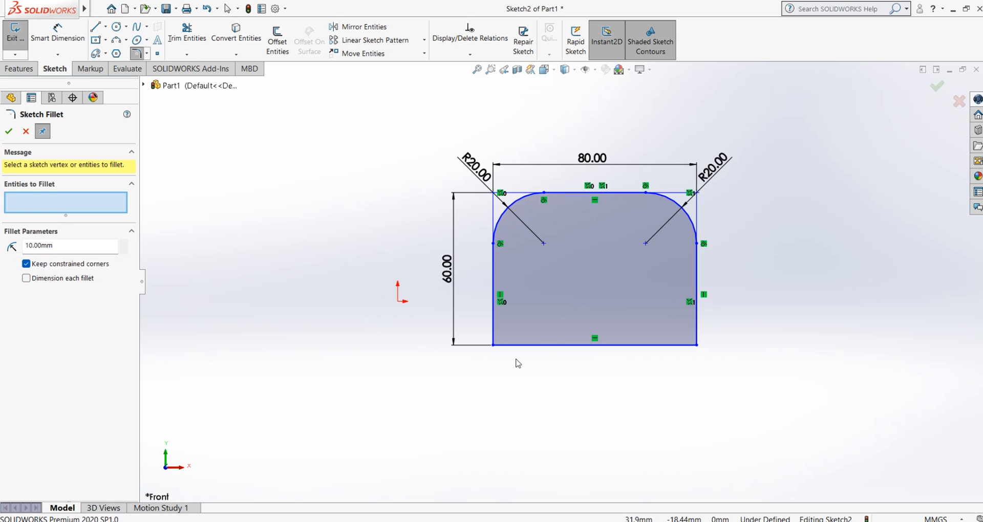
{"action": "left_click", "coordinate": [505, 345]}
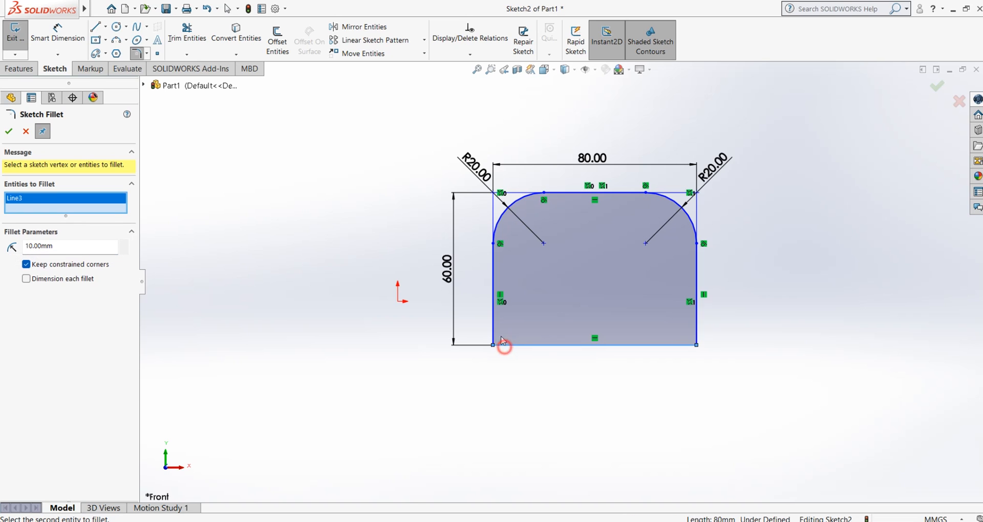
{"action": "left_click", "coordinate": [9, 131]}
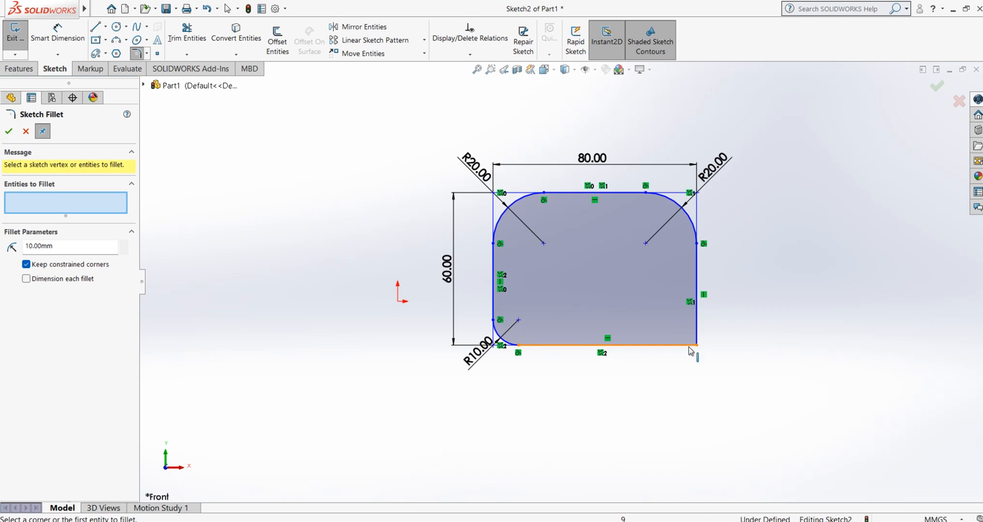
Fillet the rectangle's lower-right corner with a 30 mm radius, and turn off Keep Visible
{"action": "left_click", "coordinate": [59, 246]}
{"action": "type", "text": "3"}
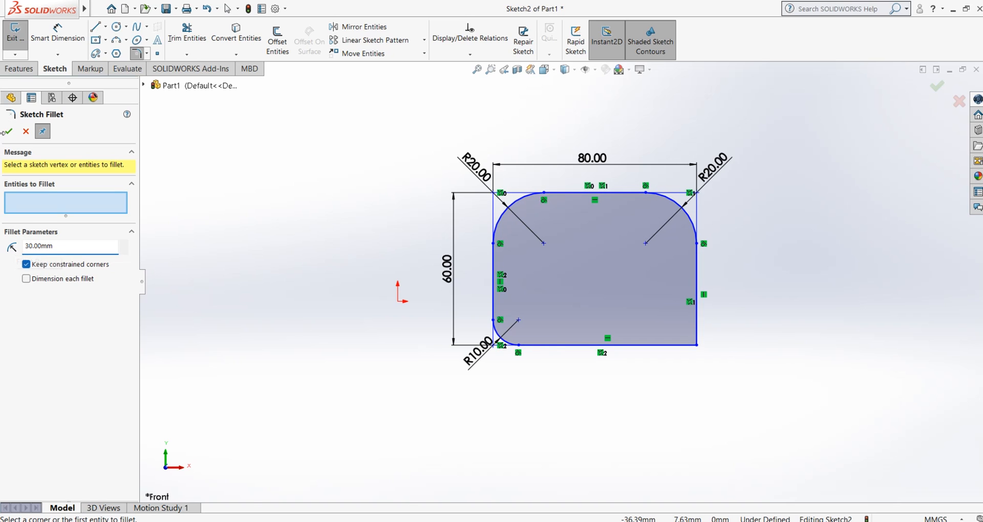
{"action": "left_click", "coordinate": [697, 329]}
{"action": "left_click", "coordinate": [699, 331]}
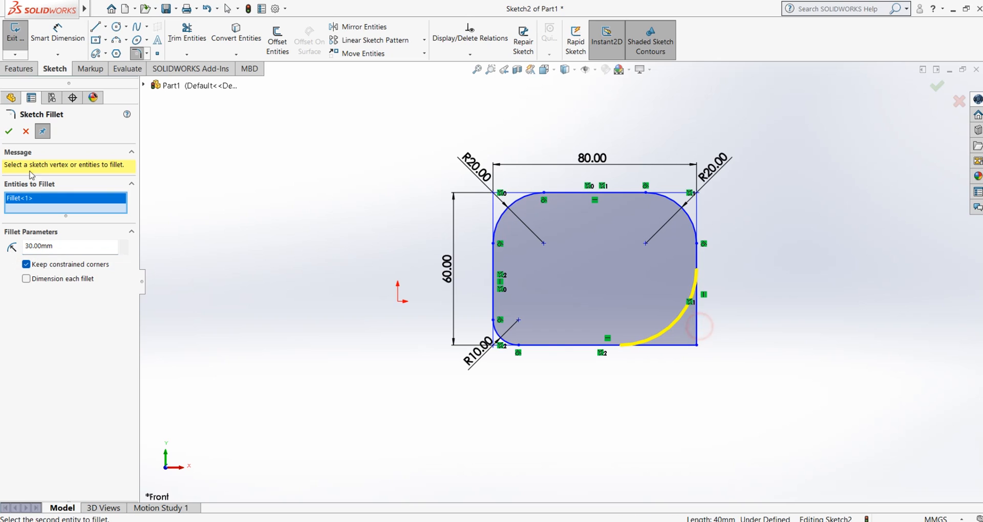
{"action": "left_click", "coordinate": [9, 132]}
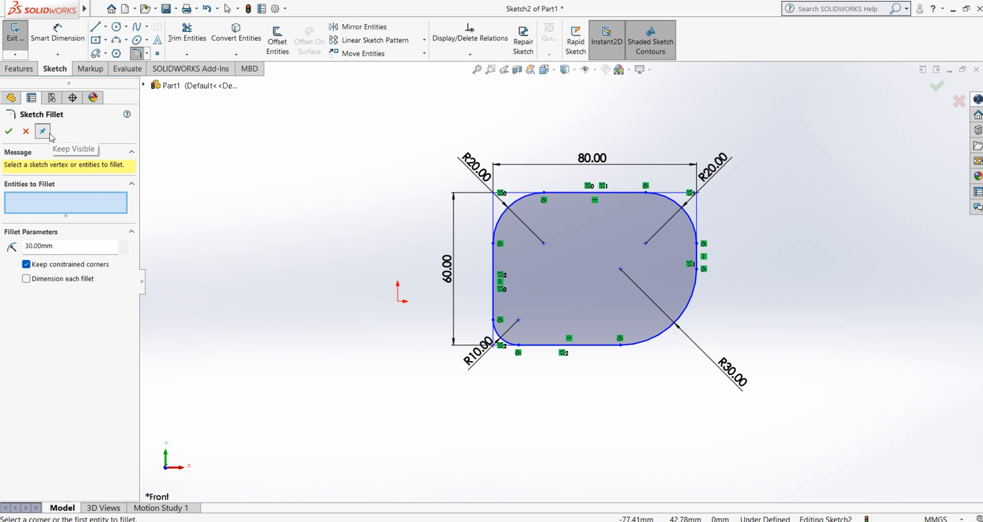
{"action": "left_click", "coordinate": [43, 136]}
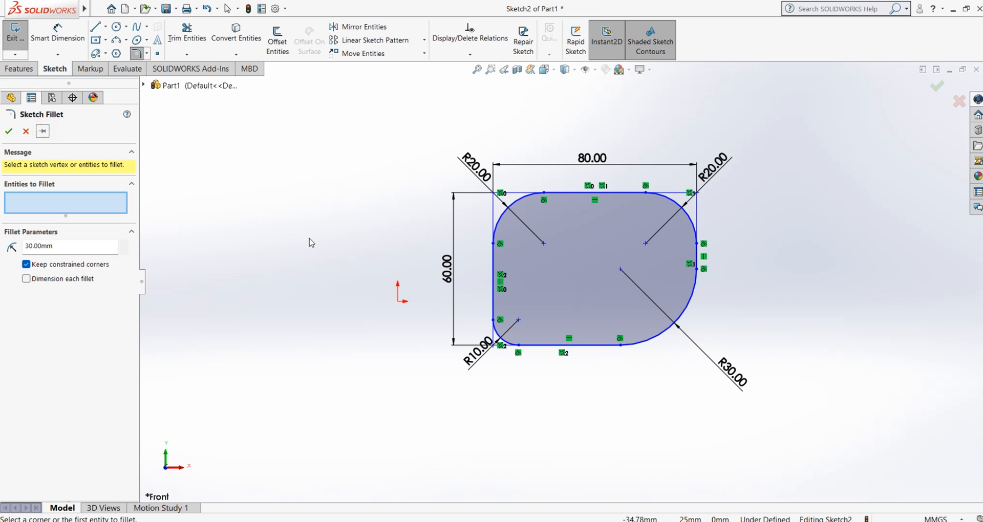
Close Sketch Fillet and delete the filleted 80 by 60 mm rectangle together with its dimensions
{"action": "left_click", "coordinate": [26, 132]}
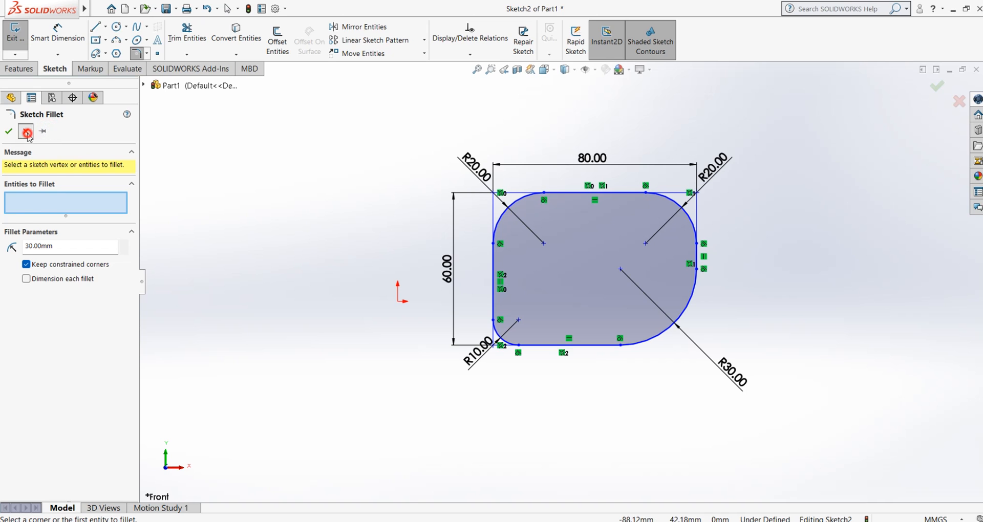
{"action": "mouse_move", "coordinate": [828, 134]}
{"action": "left_mouse_down"}
{"action": "mouse_move", "coordinate": [533, 269]}
{"action": "mouse_move", "coordinate": [290, 398]}
{"action": "left_mouse_up"}
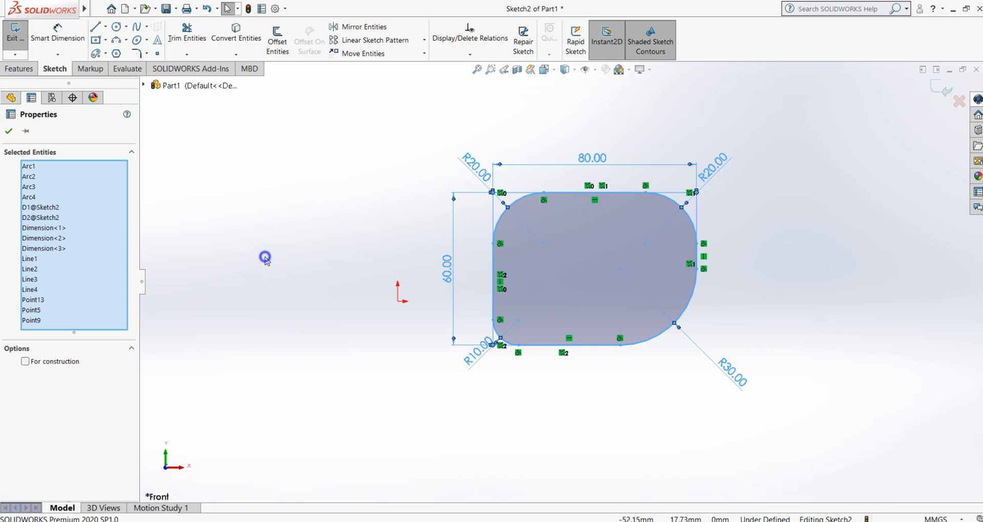
{"action": "right_click", "coordinate": [266, 257]}
{"action": "left_click", "coordinate": [314, 407]}
{"action": "left_click_drag", "start_coordinate": [693, 158], "coordinate": [349, 377]}
{"action": "scroll", "coordinate": [482, 320], "scroll_direction": "up", "scroll_amount": 2}
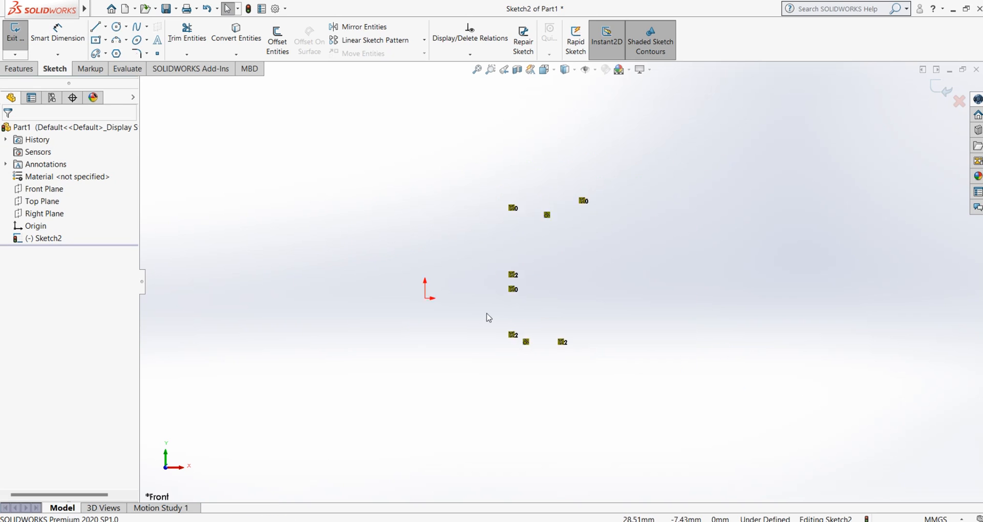
{"action": "scroll", "coordinate": [538, 313], "scroll_direction": "down", "scroll_amount": 2}
{"action": "left_click_drag", "start_coordinate": [614, 144], "coordinate": [254, 396]}
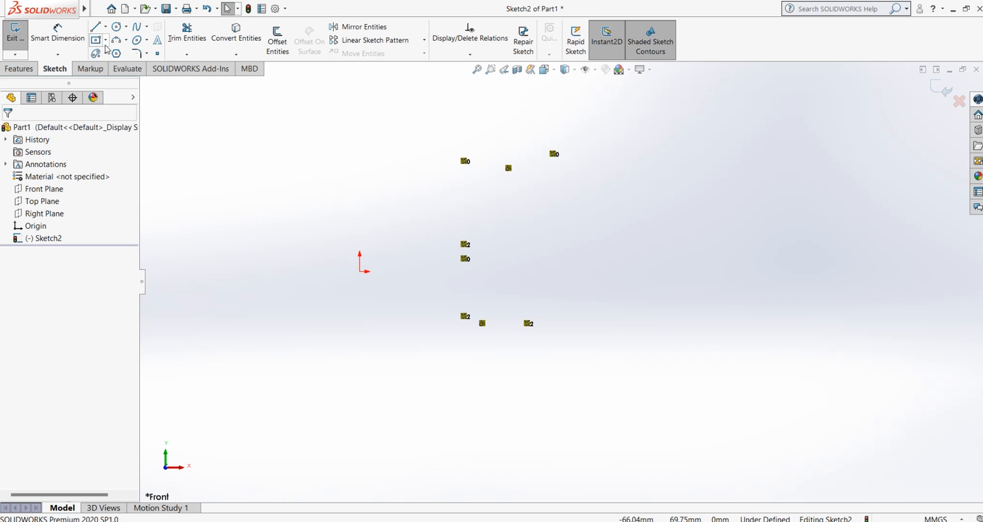
Rebuild the part to leave the emptied sketch and start a new corner rectangle sketch on the Front Plane
{"action": "left_click", "coordinate": [105, 40]}
{"action": "left_click", "coordinate": [117, 55]}
{"action": "left_click", "coordinate": [248, 9]}
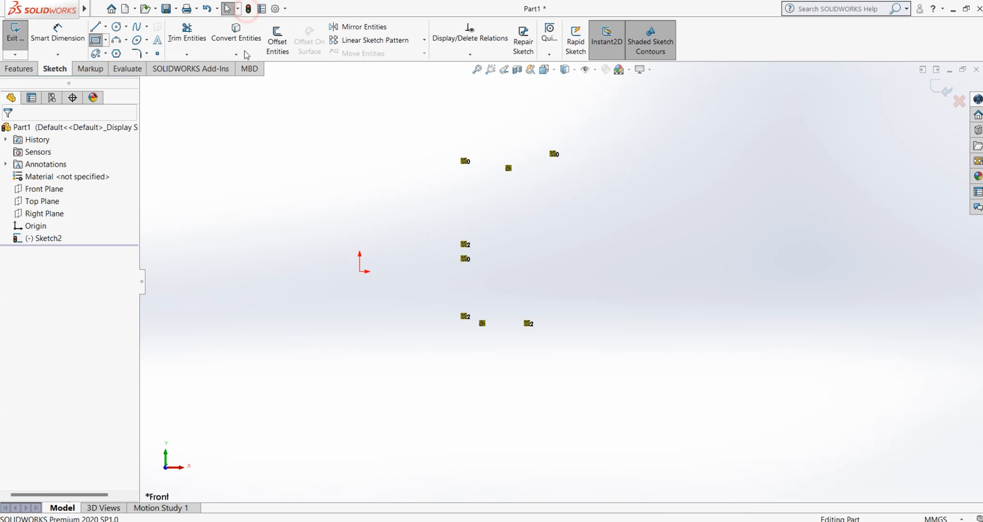
{"action": "left_click", "coordinate": [96, 40]}
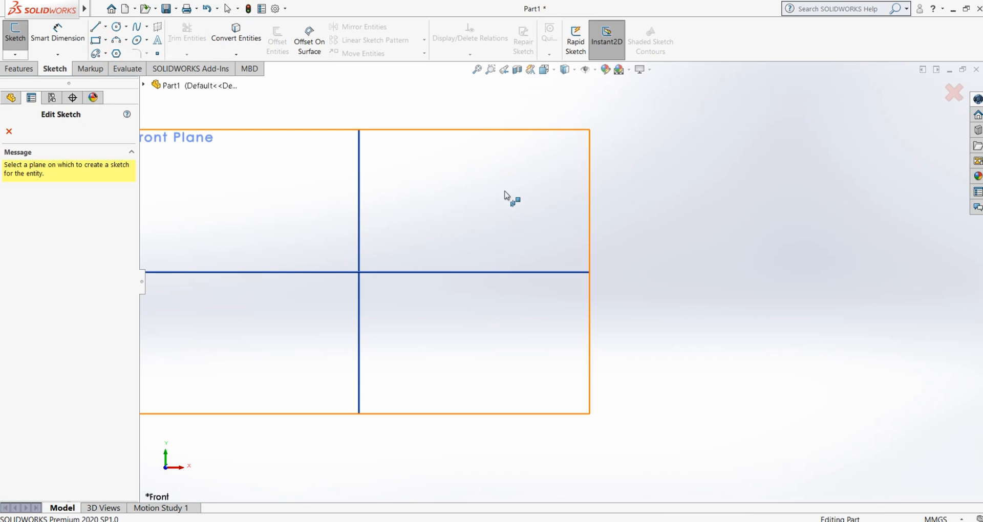
{"action": "left_click", "coordinate": [340, 180]}
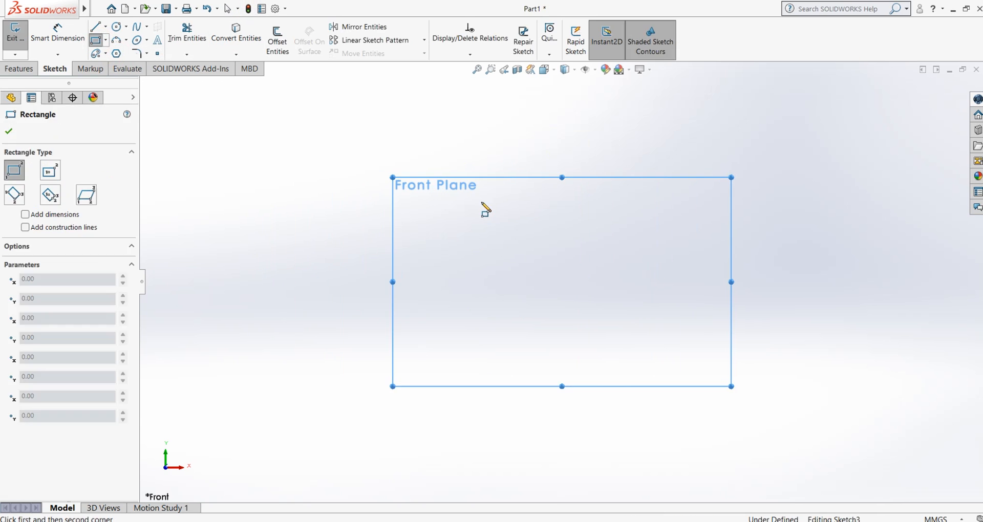
Draw a corner rectangle about 122 mm wide to the left of the origin and end the Rectangle command
{"action": "left_click_drag", "start_coordinate": [252, 182], "coordinate": [485, 341]}
{"action": "right_click", "coordinate": [364, 238]}
{"action": "left_click", "coordinate": [385, 246]}
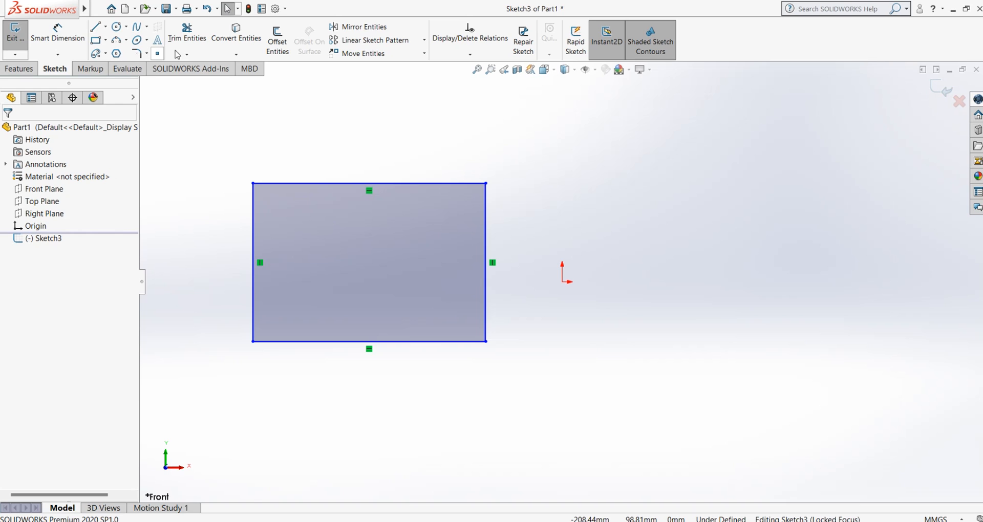
Apply a Sketch Fillet with a 10 mm radius to the new rectangle's lower-left corner
{"action": "left_click", "coordinate": [136, 55]}
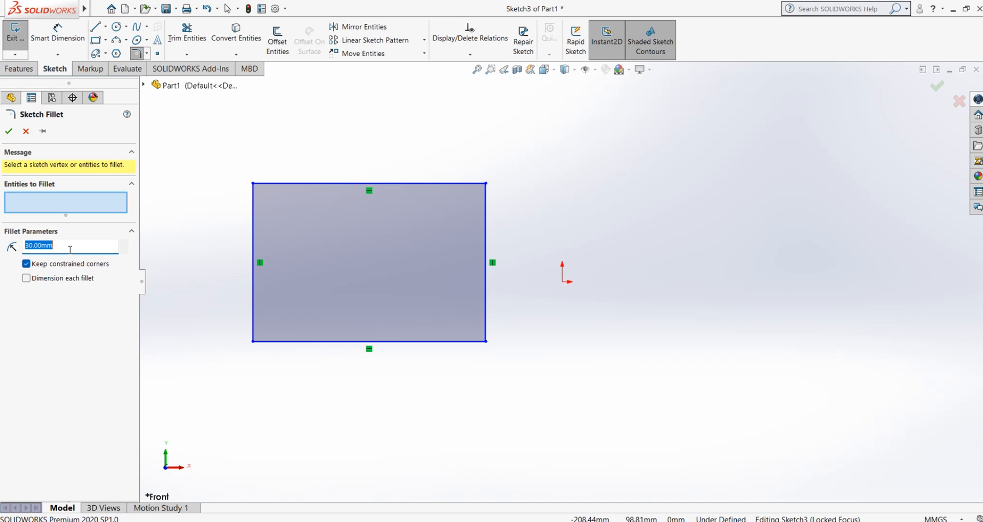
{"action": "type", "text": "10"}
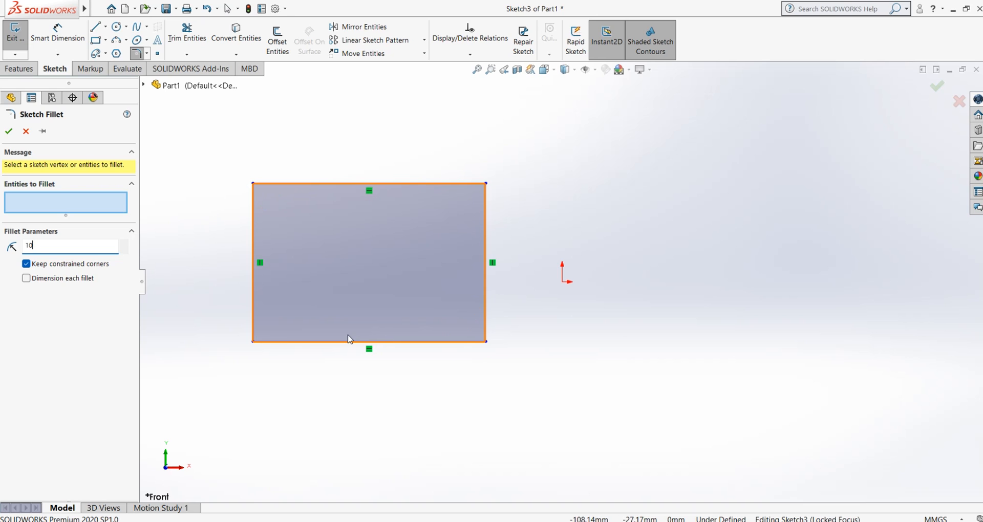
{"action": "left_click", "coordinate": [253, 341]}
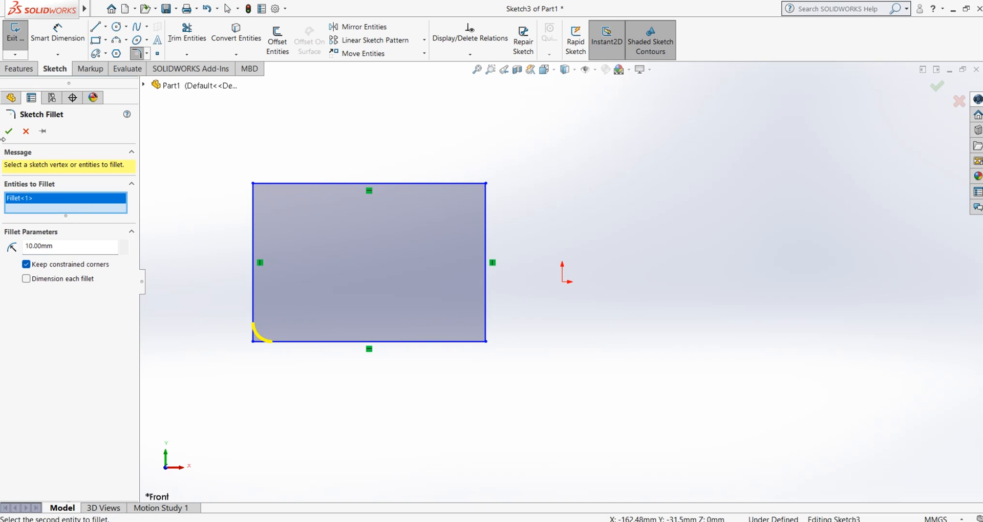
{"action": "left_click", "coordinate": [9, 131]}
{"action": "scroll", "coordinate": [184, 330], "scroll_direction": "down", "scroll_amount": 3}
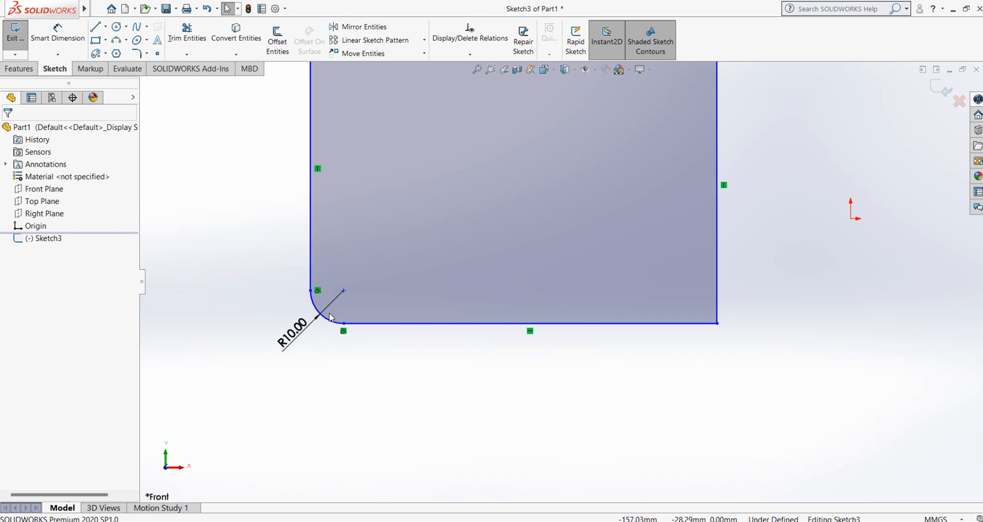
{"action": "key", "text": "f"}
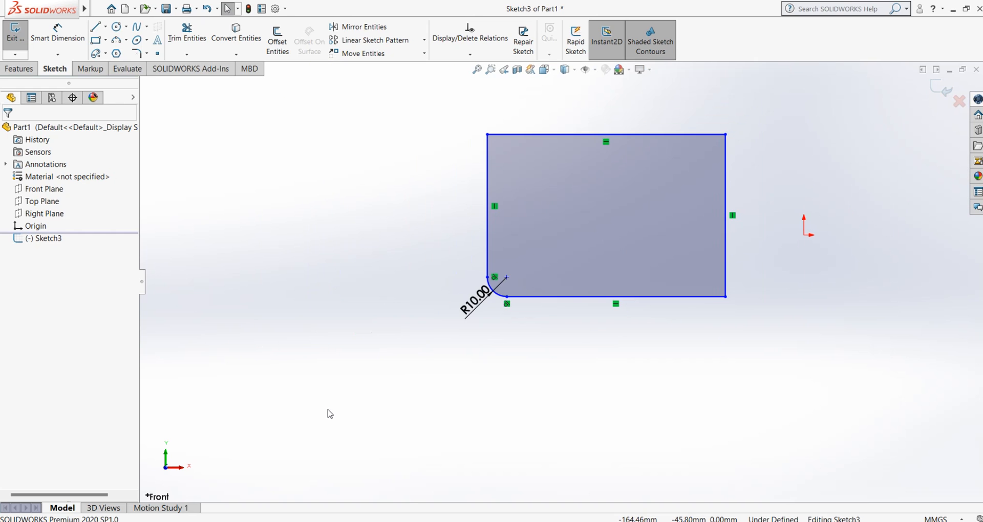
{"action": "scroll", "coordinate": [674, 180], "scroll_direction": "down", "scroll_amount": 5}
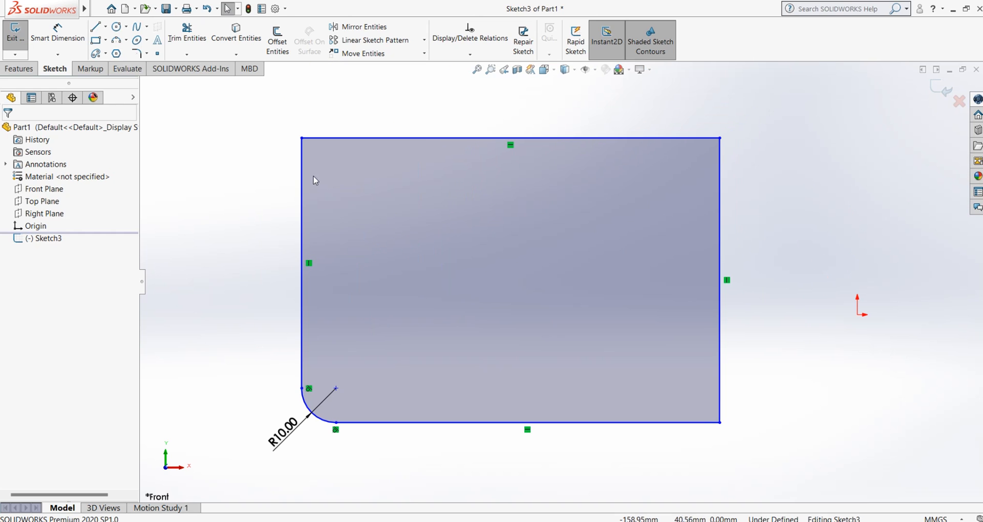
With Keep Visible turned on, fillet the rectangle's other three corners together with a 15 mm radius
{"action": "left_click", "coordinate": [147, 53]}
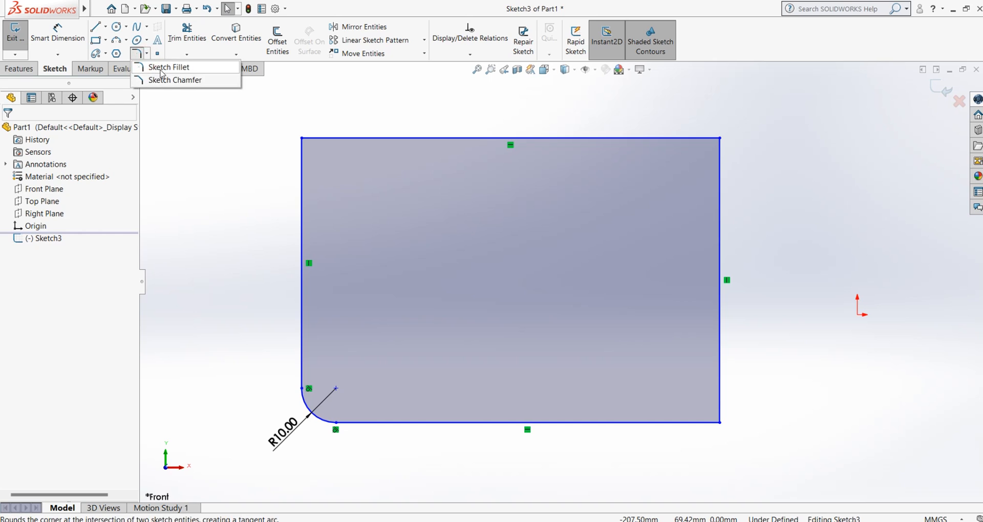
{"action": "left_click", "coordinate": [162, 68]}
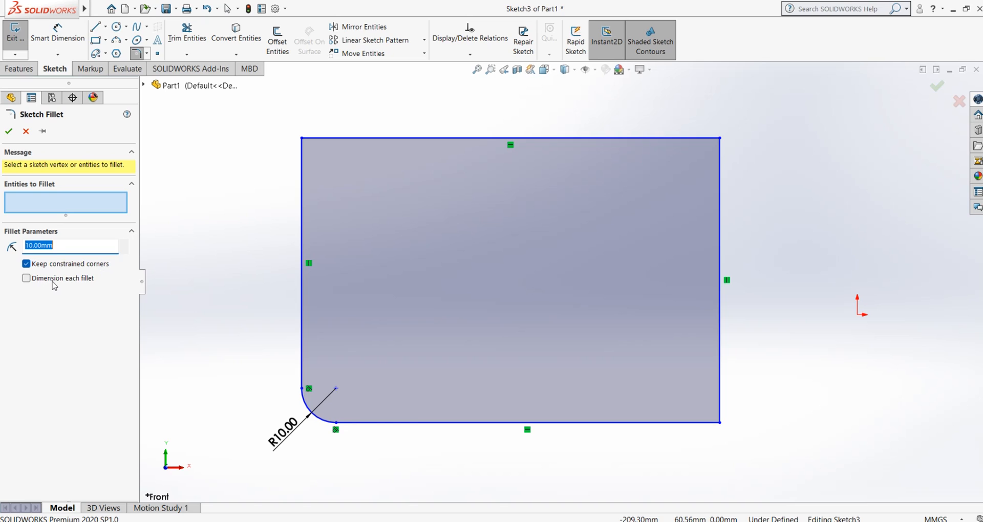
{"action": "left_click", "coordinate": [43, 131]}
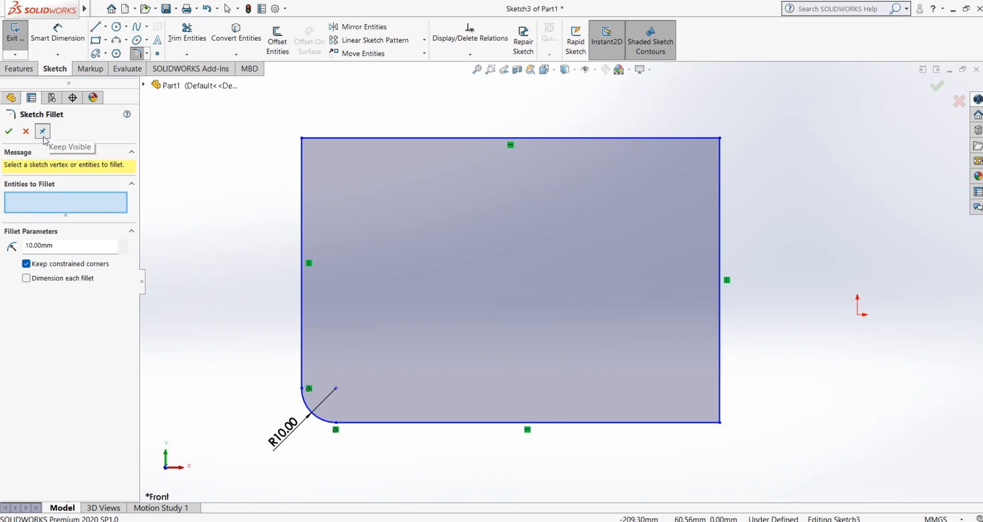
{"action": "left_click", "coordinate": [302, 138]}
{"action": "left_click", "coordinate": [720, 138]}
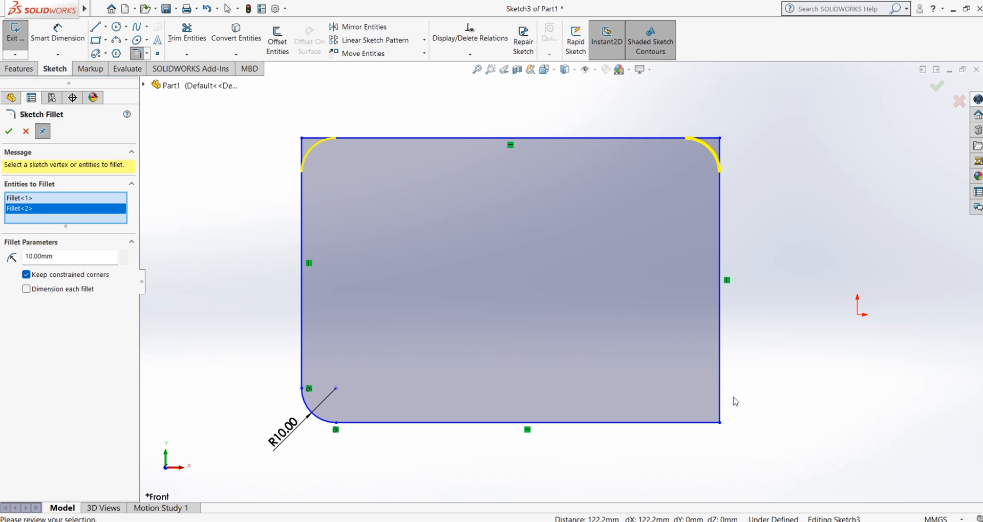
{"action": "left_click", "coordinate": [719, 424]}
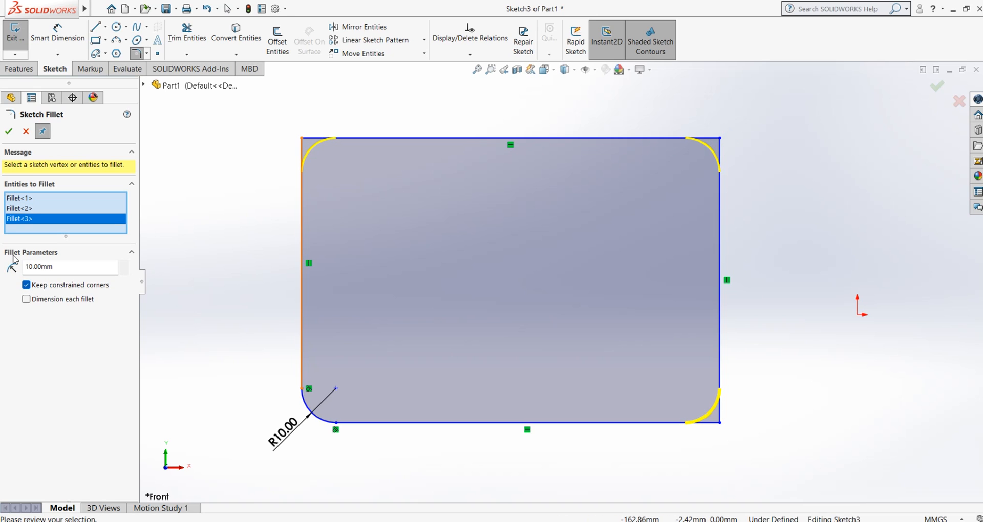
{"action": "double_click", "coordinate": [60, 267]}
{"action": "type", "text": "15"}
{"action": "key", "text": "Return"}
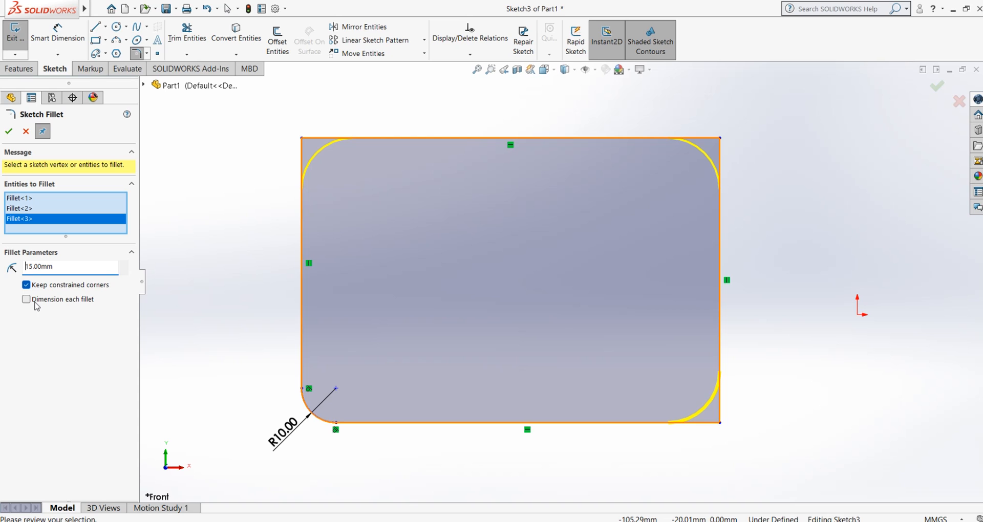
{"action": "left_click", "coordinate": [9, 131]}
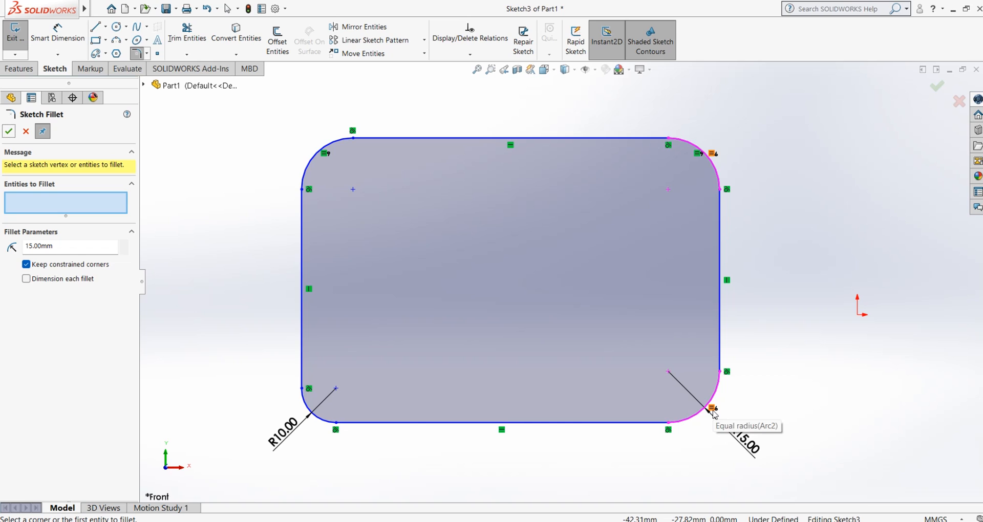
{"action": "left_click", "coordinate": [25, 131]}
Undo the 15 mm and 10 mm corner fillets and clear the selection
{"action": "key", "text": "ctrl+z"}
{"action": "key", "text": "ctrl+z"}
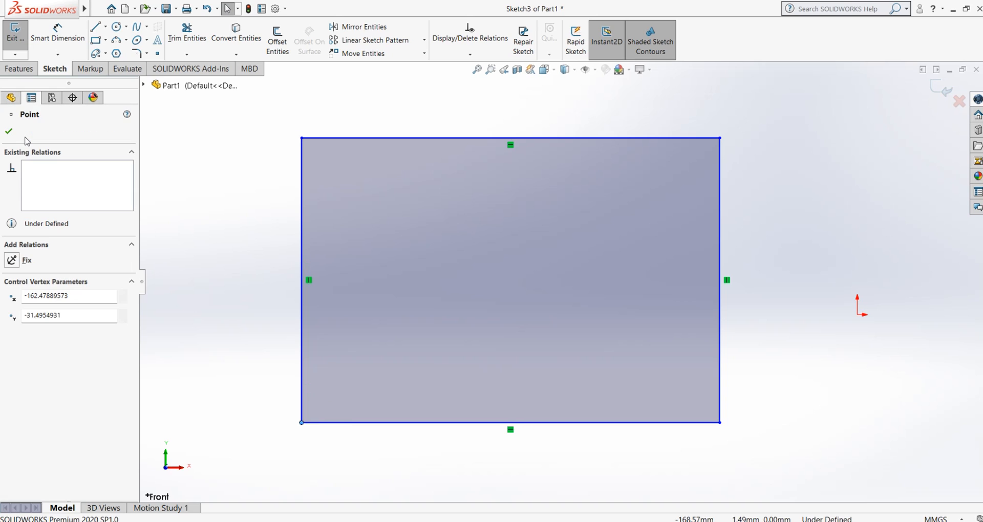
{"action": "left_click", "coordinate": [155, 172]}
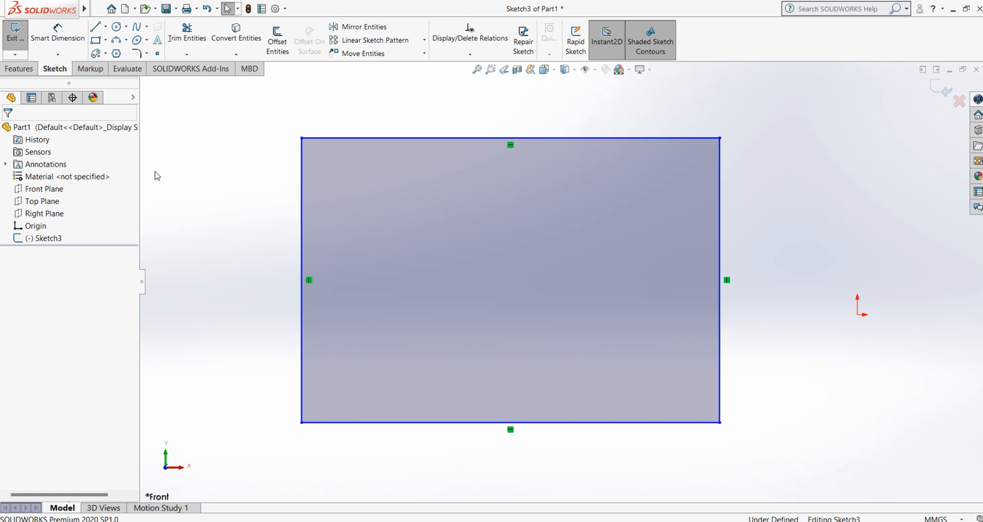
Fillet all four corners of the rectangle at once with a 15 mm radius and Dimension each fillet turned on
{"action": "left_click", "coordinate": [138, 54]}
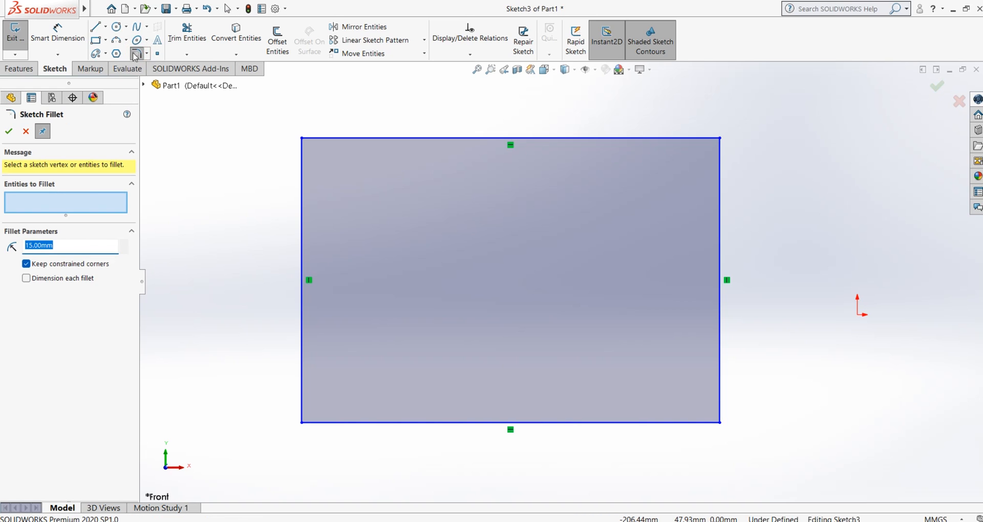
{"action": "left_click", "coordinate": [26, 279]}
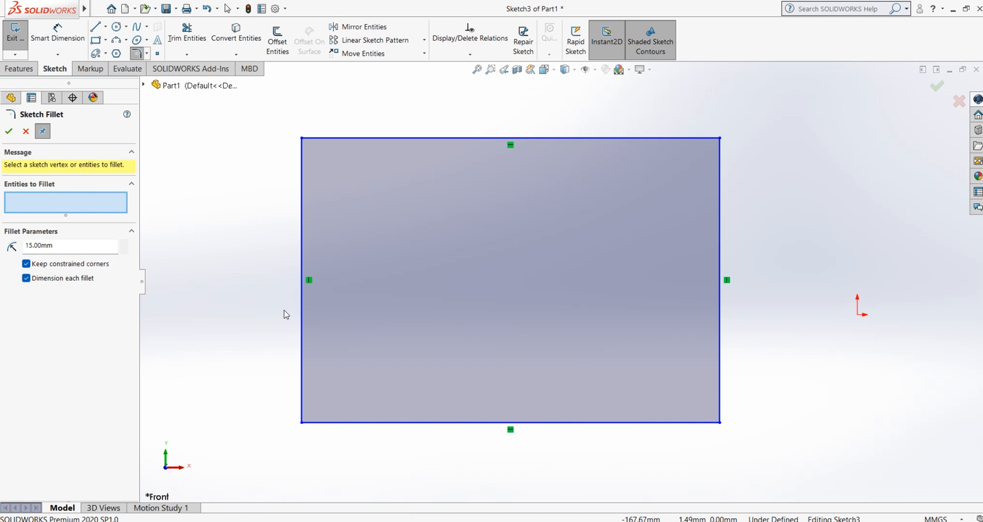
{"action": "key", "text": "z"}
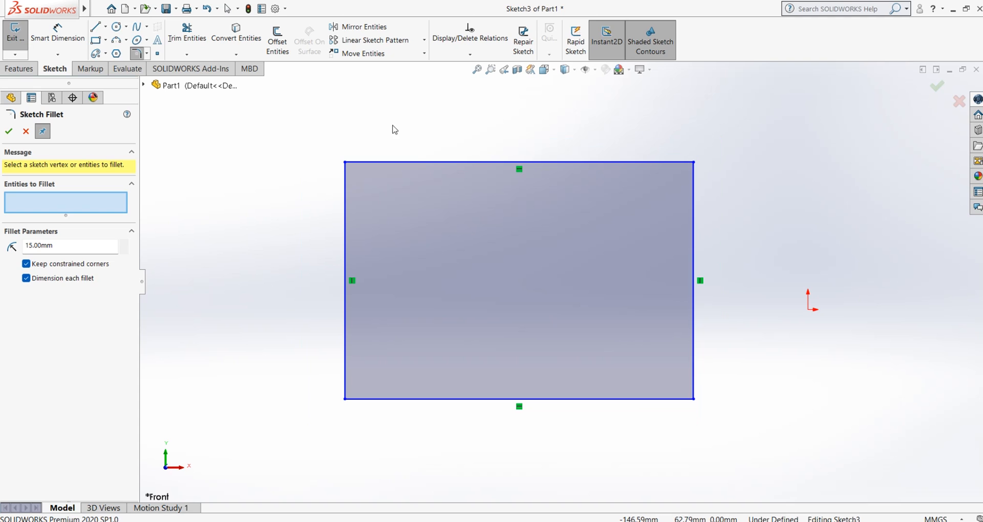
{"action": "scroll", "coordinate": [388, 135], "scroll_direction": "down", "scroll_amount": 1}
{"action": "scroll", "coordinate": [310, 148], "scroll_direction": "up", "scroll_amount": 2}
{"action": "left_click_drag", "start_coordinate": [321, 126], "coordinate": [790, 478]}
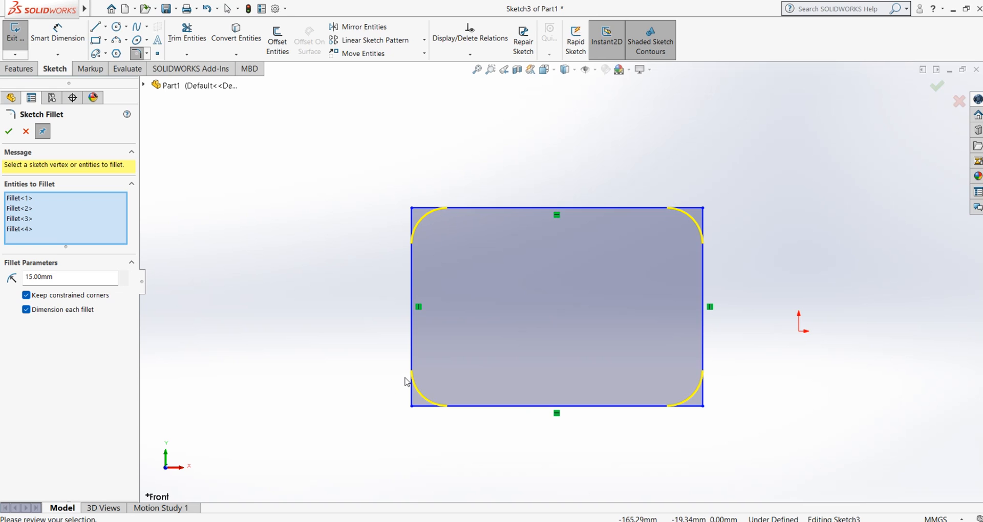
{"action": "left_click", "coordinate": [8, 132]}
{"action": "left_click", "coordinate": [250, 279]}
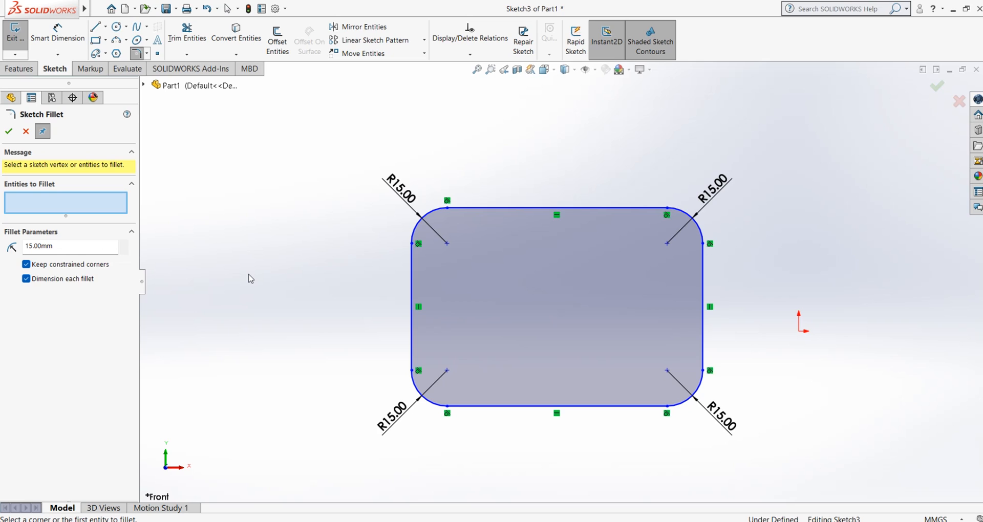
{"action": "left_click", "coordinate": [26, 131]}
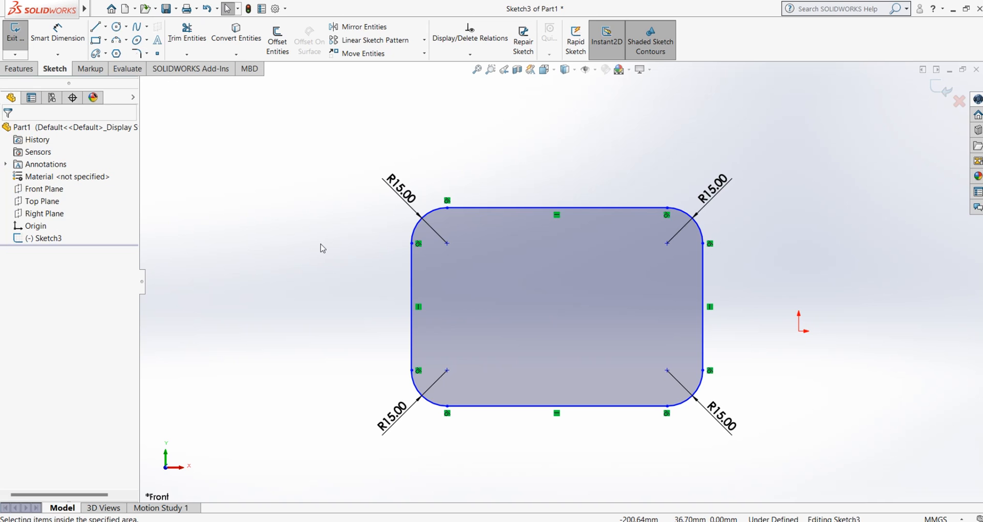
Delete the whole rectangle with the 15 mm corner fillets from the sketch
{"action": "left_click_drag", "start_coordinate": [362, 145], "coordinate": [786, 488]}
{"action": "right_click", "coordinate": [813, 203]}
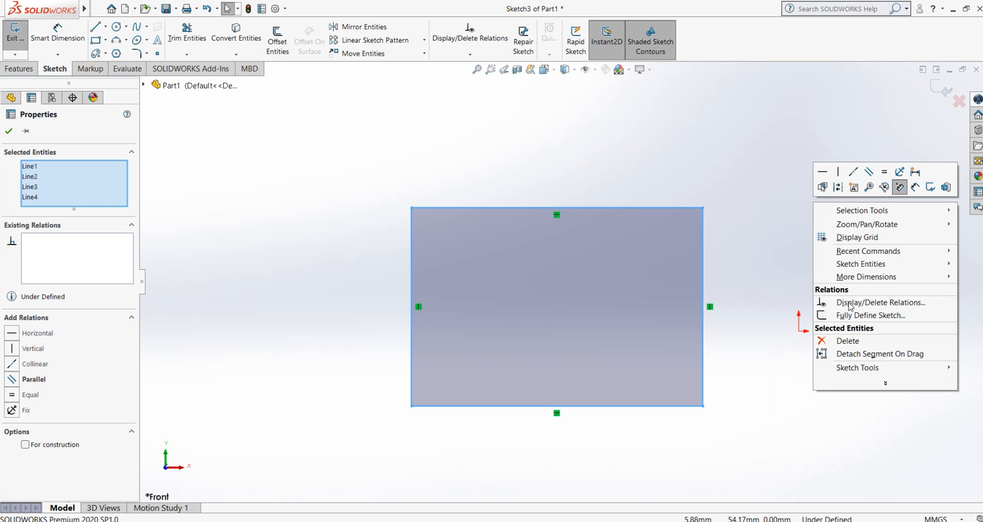
{"action": "left_click", "coordinate": [854, 340]}
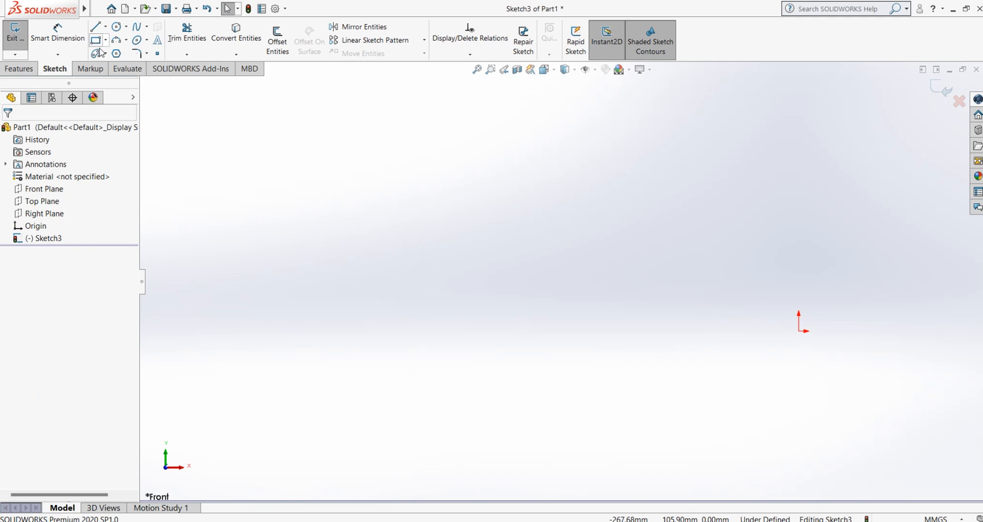
Draw two separate corner rectangles side by side to the left of the origin, with their top and bottom edges aligned
{"action": "left_click", "coordinate": [101, 44]}
{"action": "left_click", "coordinate": [417, 200]}
{"action": "left_click", "coordinate": [612, 372]}
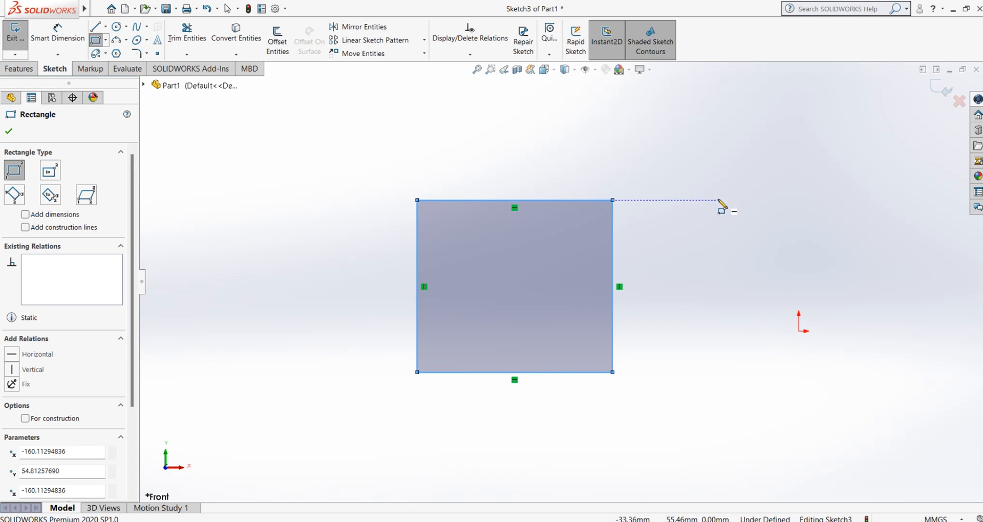
{"action": "left_click", "coordinate": [193, 200]}
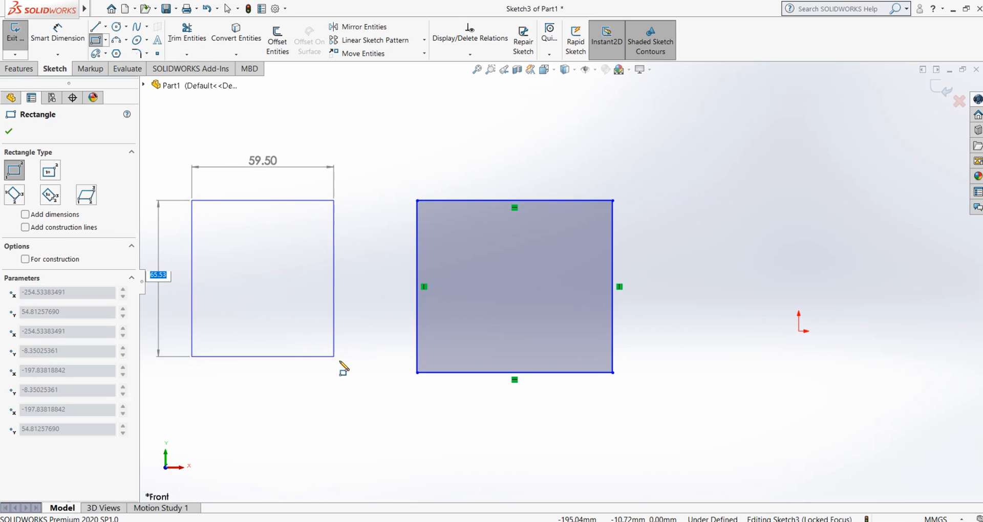
{"action": "left_click", "coordinate": [366, 374]}
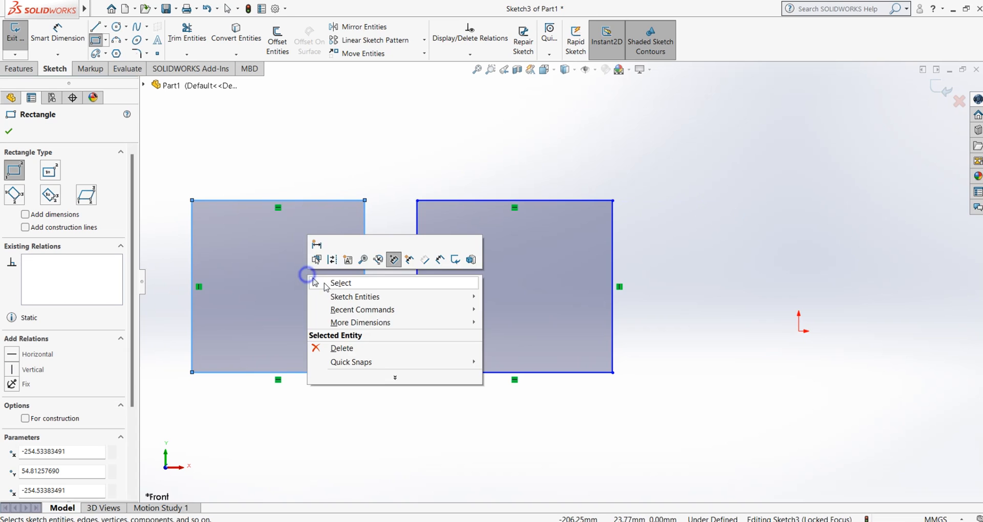
{"action": "key", "text": "Escape"}
Dimension the left rectangle with a width of 50 mm and a height of 60 mm
{"action": "key", "text": "z"}
{"action": "scroll", "coordinate": [418, 279], "scroll_direction": "down", "scroll_amount": 2}
{"action": "left_click", "coordinate": [57, 31]}
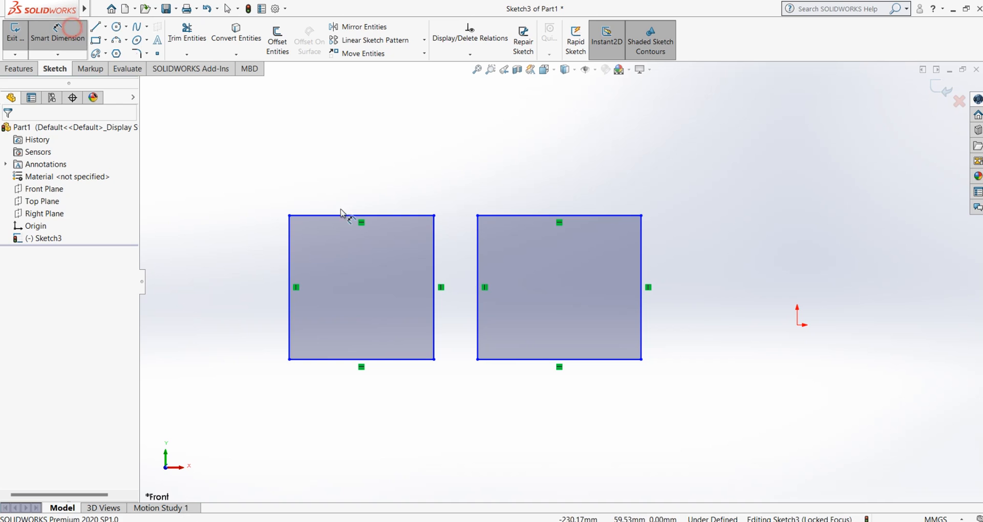
{"action": "left_click", "coordinate": [345, 215]}
{"action": "left_click", "coordinate": [367, 192]}
{"action": "type", "text": "50"}
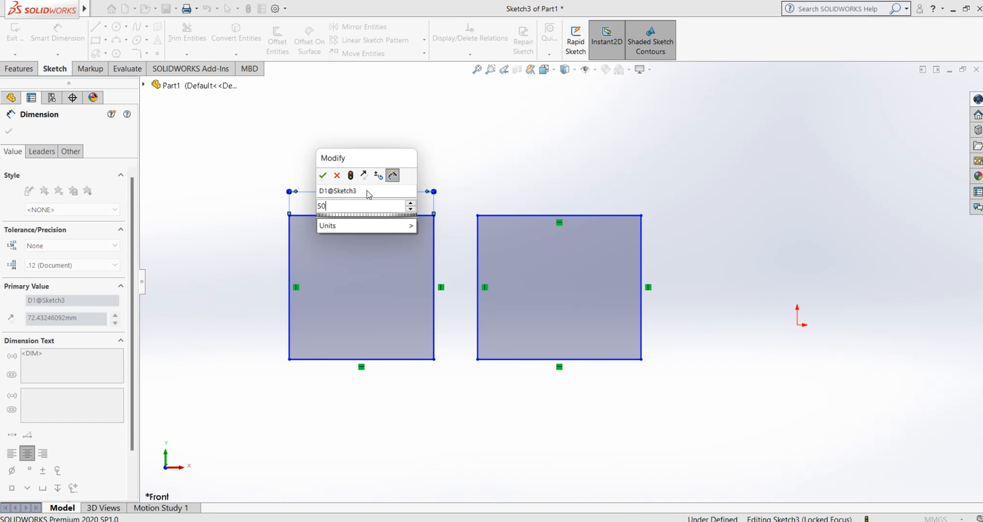
{"action": "key", "text": "Return"}
{"action": "left_click", "coordinate": [289, 266]}
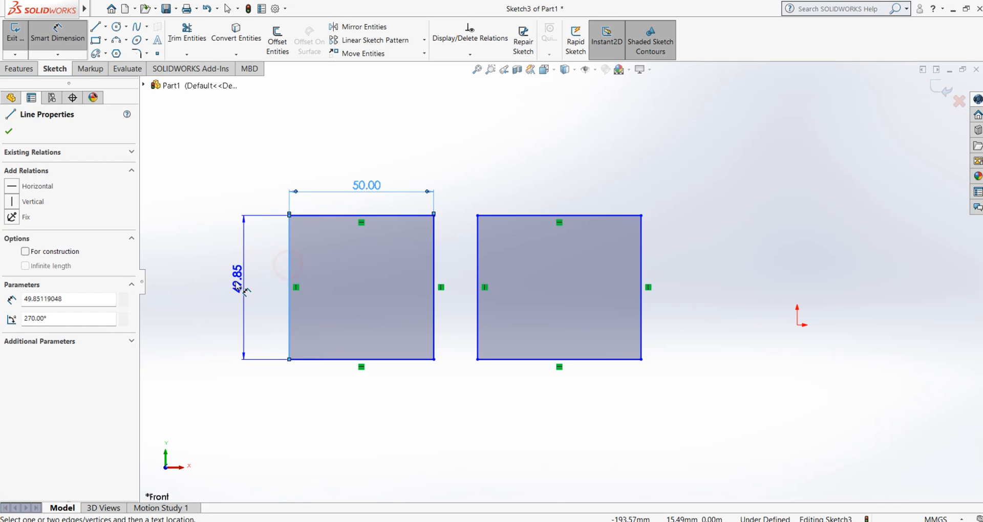
{"action": "left_click", "coordinate": [237, 284]}
{"action": "type", "text": "60"}
{"action": "key", "text": "Return"}
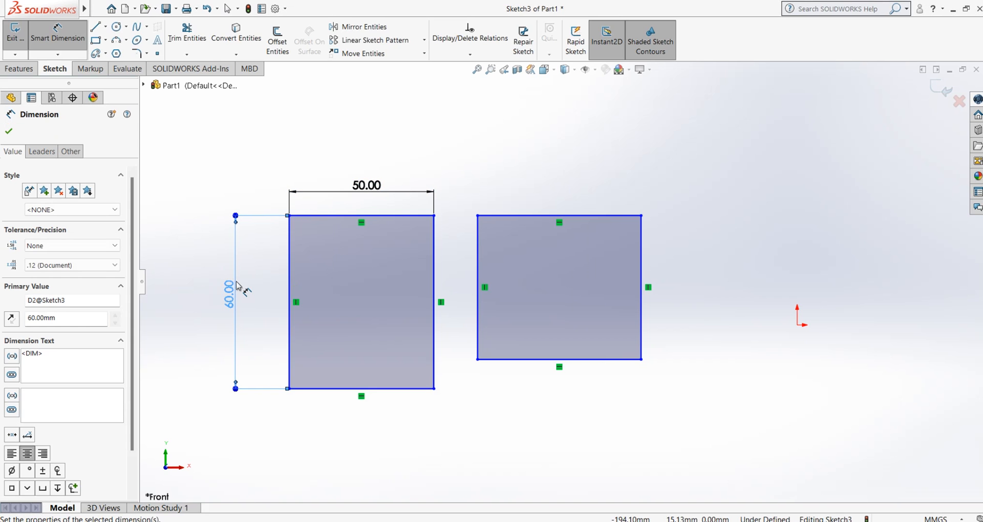
Dimension the right rectangle with a width of 50 mm and a height of 60 mm
{"action": "left_click", "coordinate": [521, 221]}
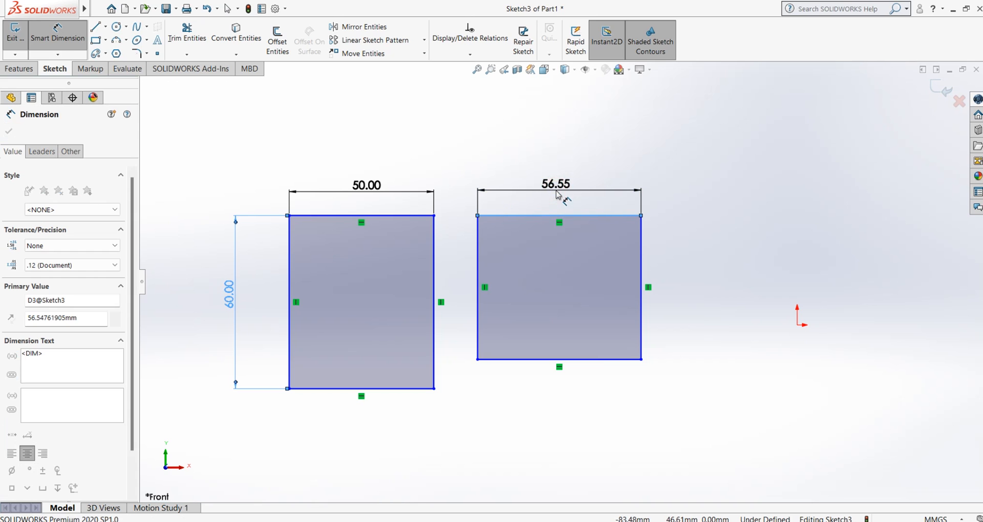
{"action": "left_click", "coordinate": [561, 193]}
{"action": "type", "text": "50"}
{"action": "key", "text": "Return"}
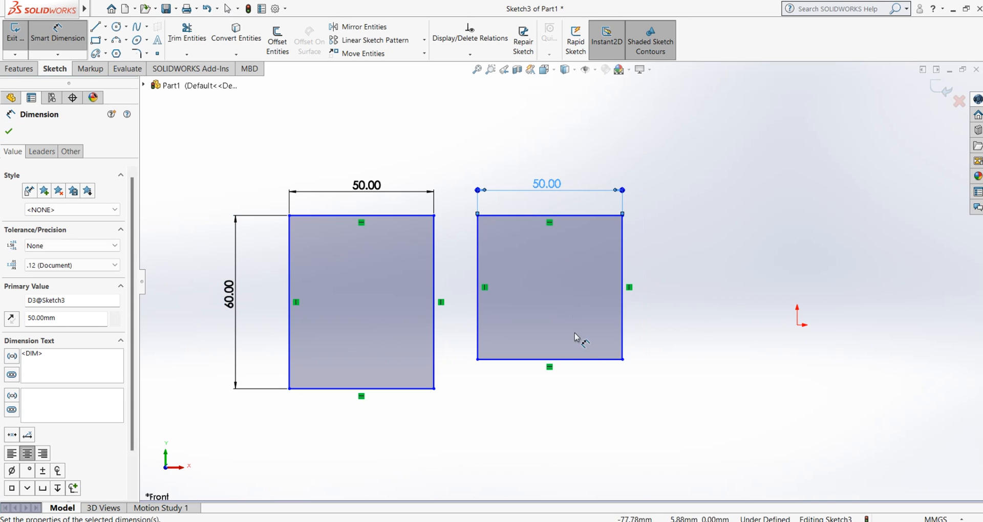
{"action": "left_click", "coordinate": [625, 341]}
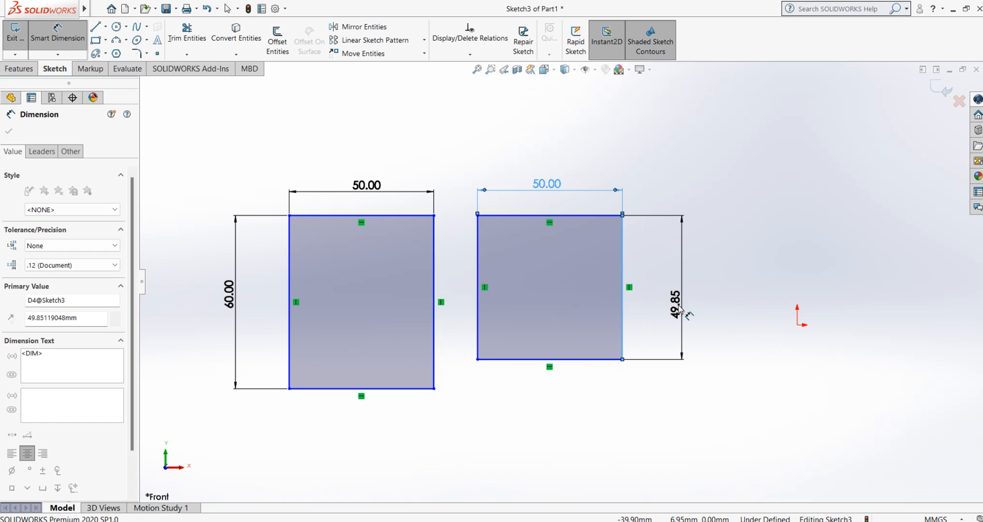
{"action": "left_click", "coordinate": [681, 310]}
{"action": "type", "text": "60"}
{"action": "key", "text": "Return"}
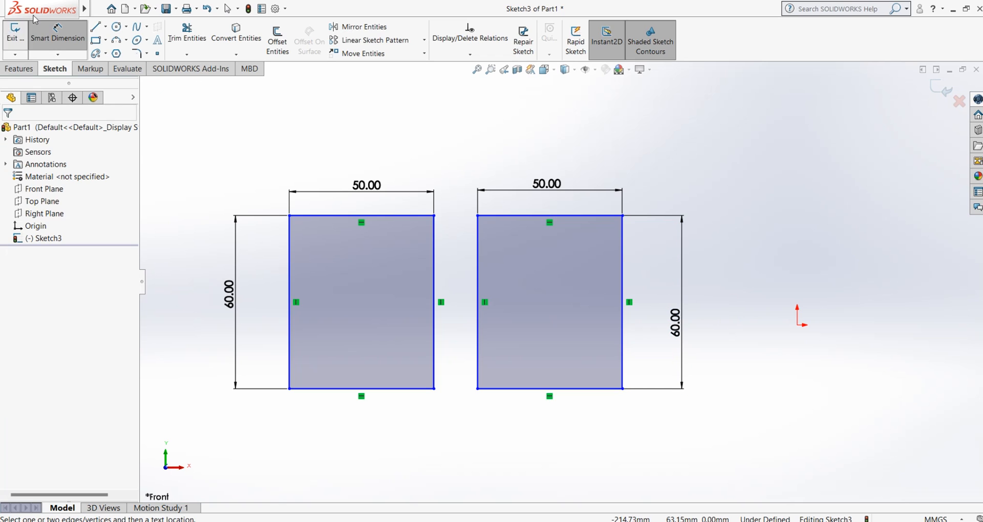
Delete the width and height dimensions of the right rectangle
{"action": "key", "text": "Escape"}
{"action": "left_click", "coordinate": [580, 192]}
{"action": "key", "text": "Delete"}
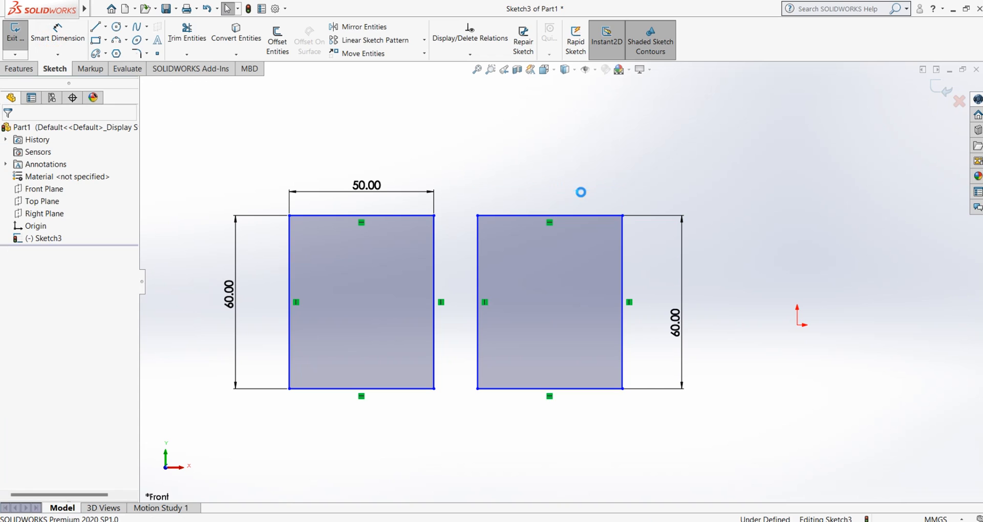
{"action": "left_click", "coordinate": [685, 270]}
{"action": "key", "text": "Delete"}
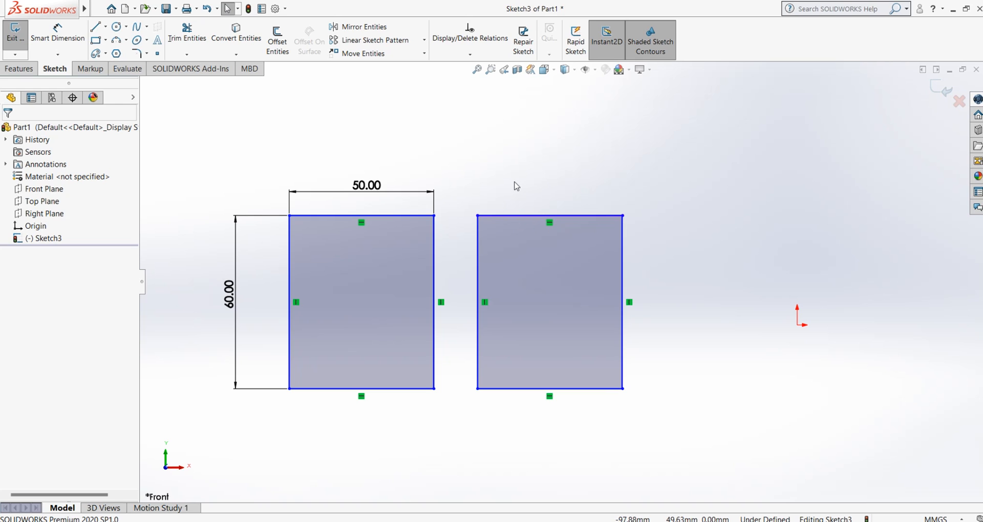
Fillet the left rectangle's upper-left corner at 15 mm with Keep constrained corners on and Dimension each fillet off, and inspect the retained corner geometry
{"action": "left_click", "coordinate": [136, 57]}
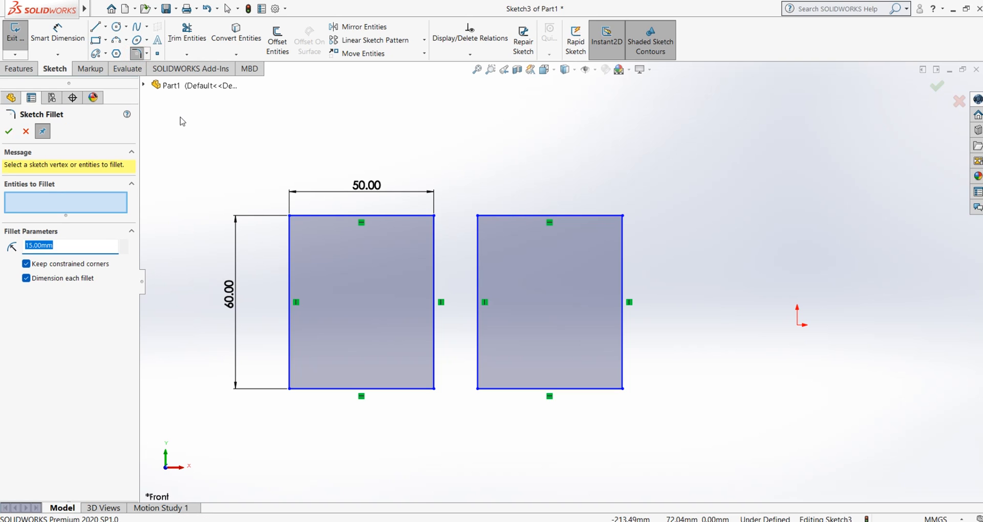
{"action": "left_click", "coordinate": [26, 278]}
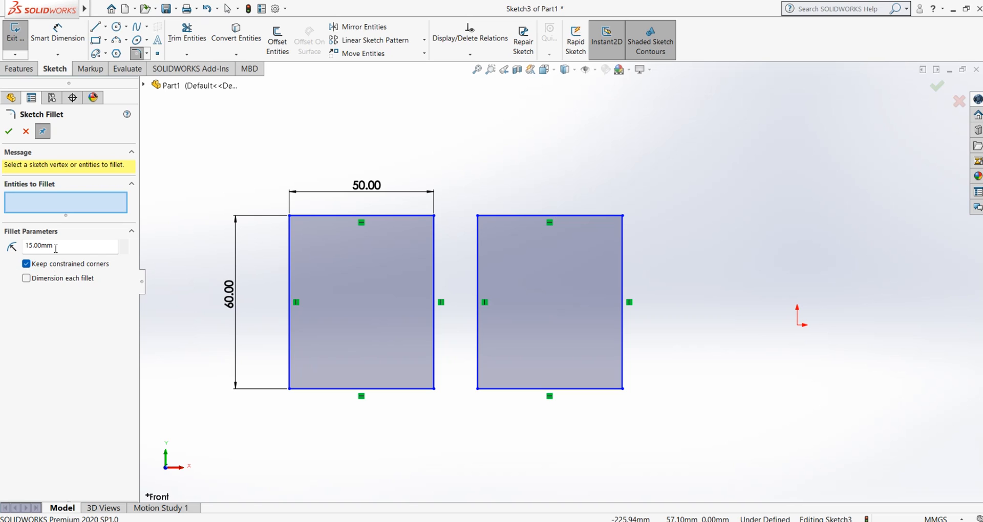
{"action": "left_click", "coordinate": [290, 217]}
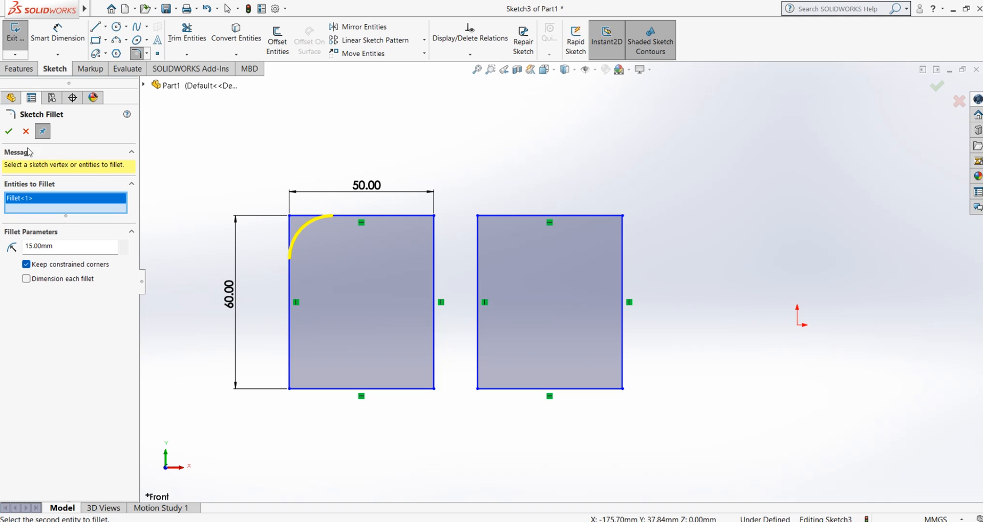
{"action": "left_click", "coordinate": [9, 131]}
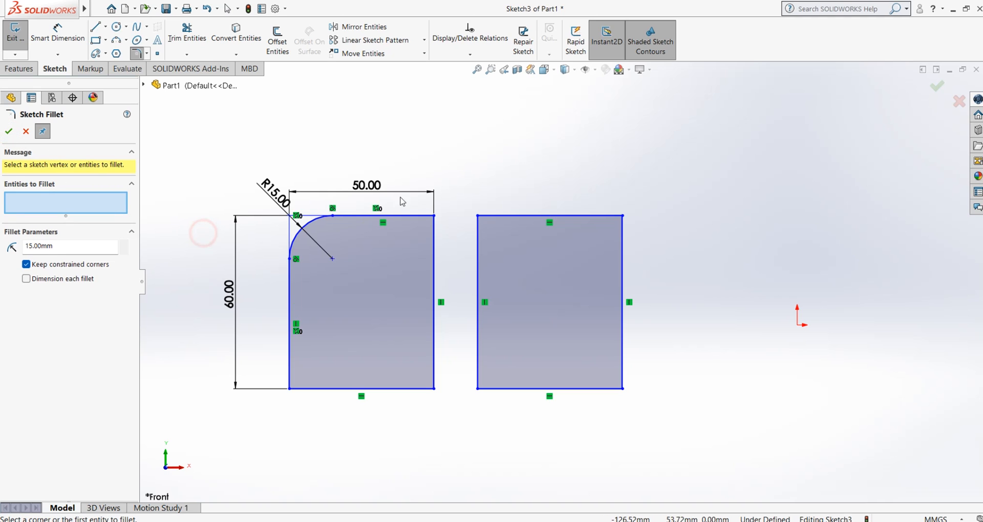
{"action": "scroll", "coordinate": [312, 205], "scroll_direction": "down", "scroll_amount": 3}
{"action": "scroll", "coordinate": [193, 285], "scroll_direction": "up", "scroll_amount": 1}
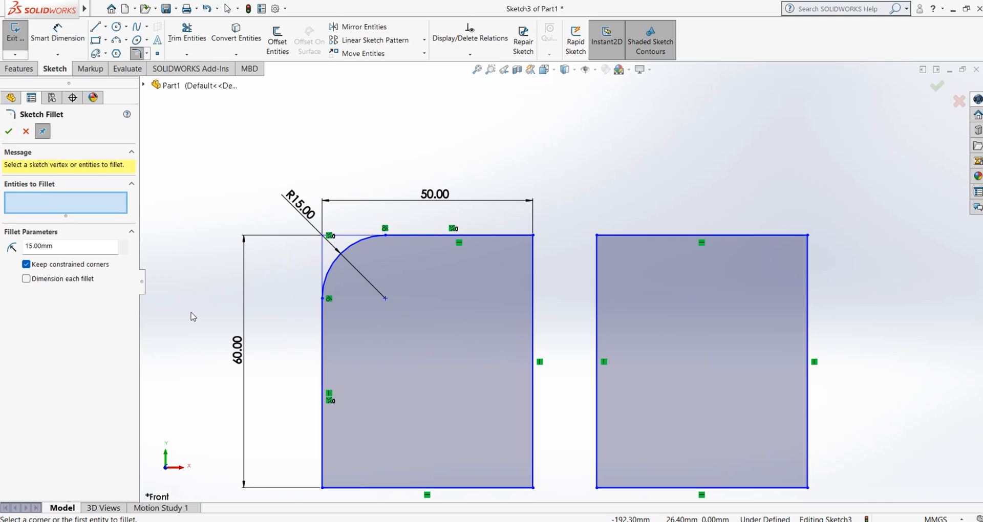
{"action": "scroll", "coordinate": [277, 356], "scroll_direction": "down", "scroll_amount": 1}
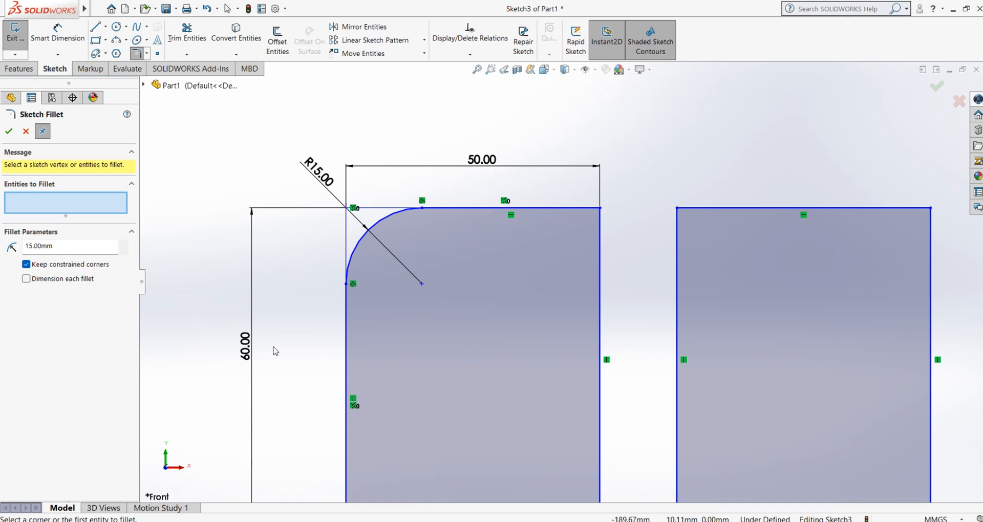
{"action": "scroll", "coordinate": [371, 223], "scroll_direction": "down", "scroll_amount": 3}
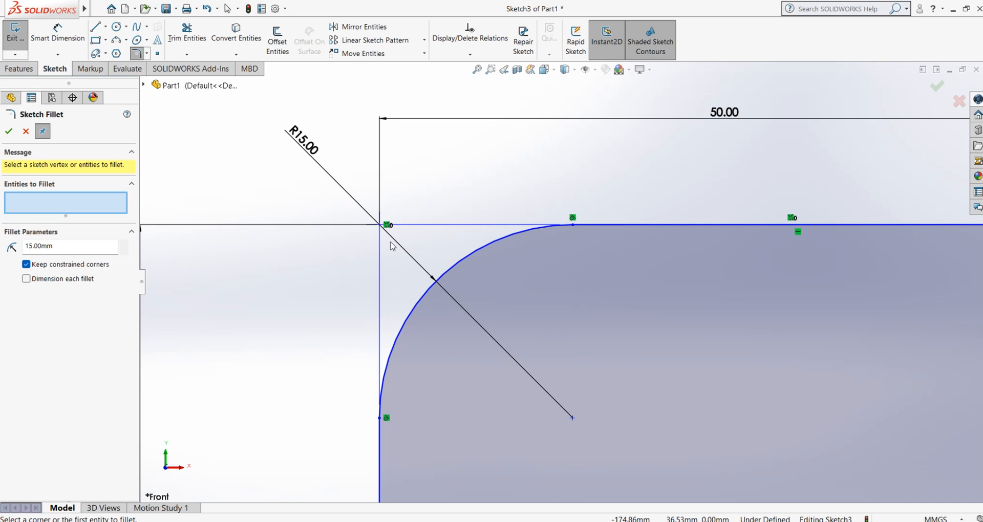
{"action": "scroll", "coordinate": [390, 242], "scroll_direction": "up", "scroll_amount": 5}
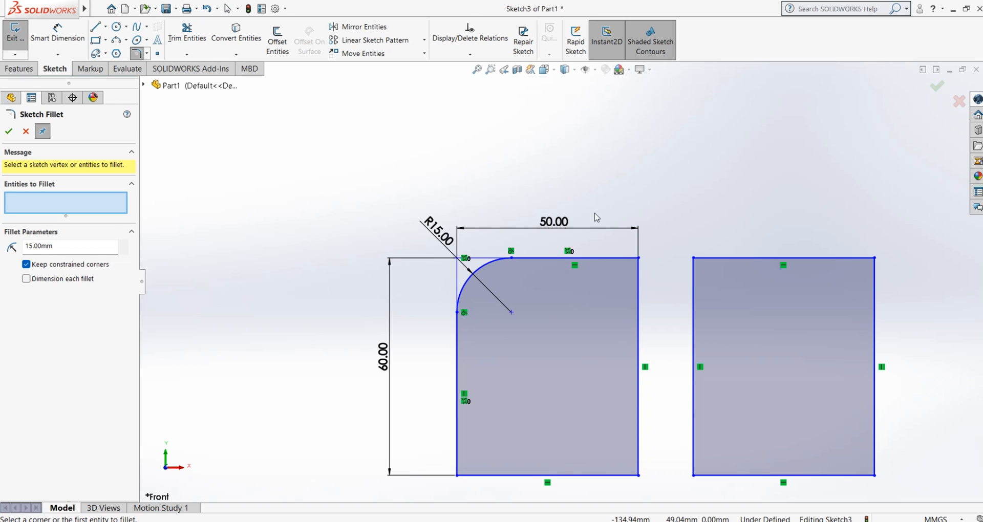
{"action": "scroll", "coordinate": [570, 258], "scroll_direction": "up", "scroll_amount": 2}
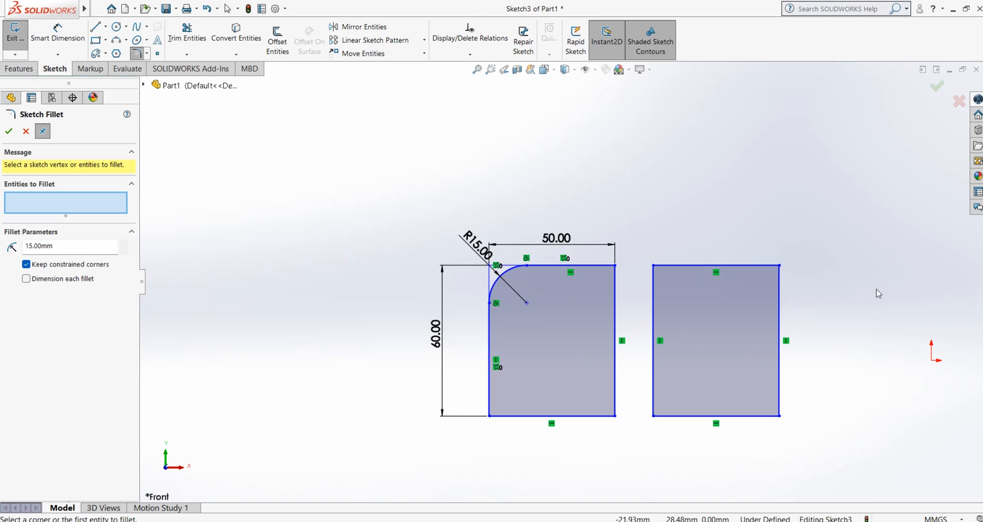
Fillet the upper-right corner of the undimensioned right rectangle with a 15 mm radius and Keep constrained corners on
{"action": "scroll", "coordinate": [875, 287], "scroll_direction": "down", "scroll_amount": 4}
{"action": "left_click", "coordinate": [649, 246]}
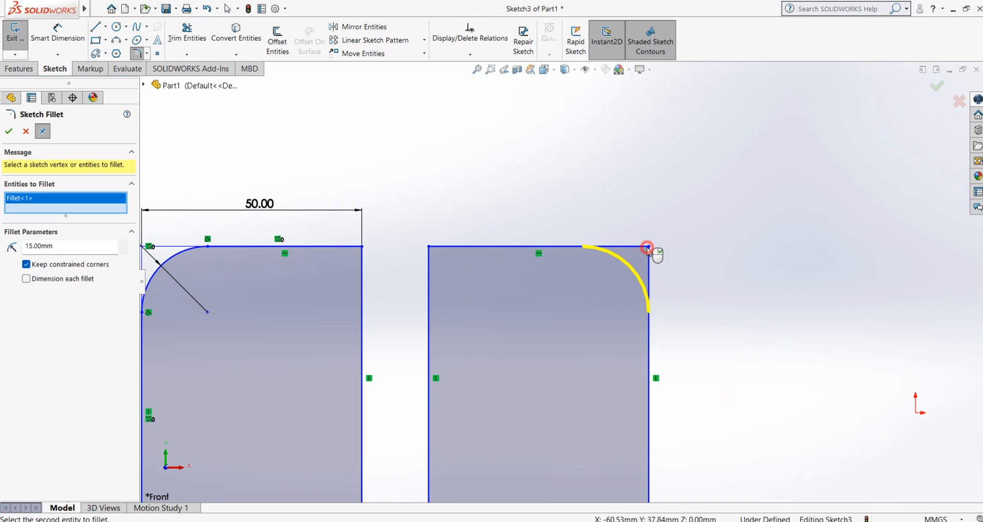
{"action": "left_click", "coordinate": [9, 131]}
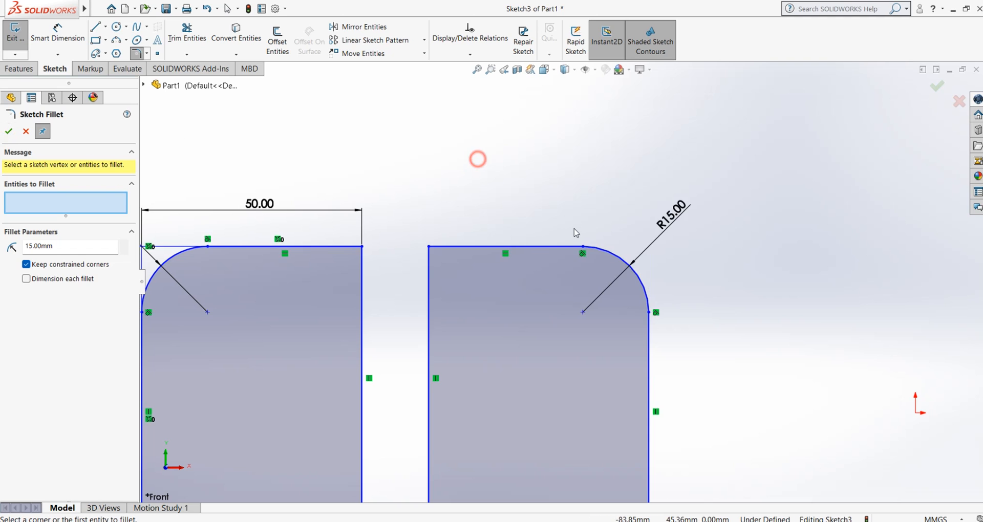
{"action": "scroll", "coordinate": [574, 205], "scroll_direction": "up", "scroll_amount": 2}
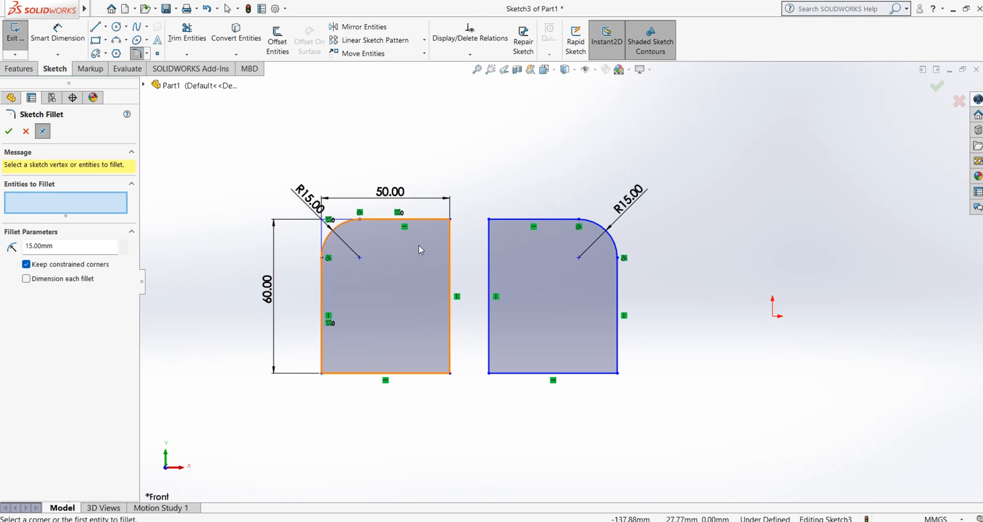
Undo the corner fillets on both rectangles and the deletion of the right rectangle's dimensions
{"action": "key", "text": "ctrl+z"}
{"action": "key", "text": "ctrl+z"}
{"action": "key", "text": "ctrl+z"}
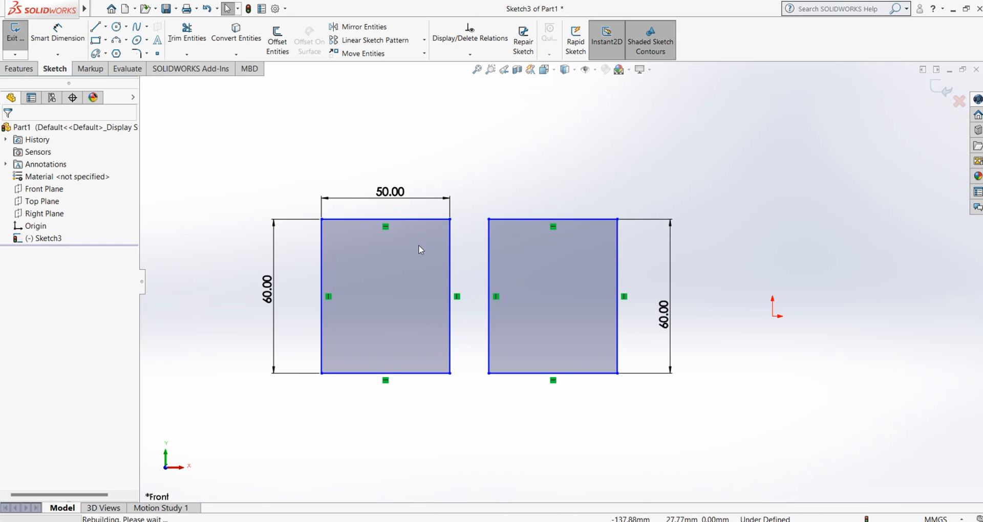
Fillet the left rectangle's upper-left corner at 15 mm with Keep constrained corners off, accepting the deletion of its geometry relations
{"action": "left_click", "coordinate": [136, 53]}
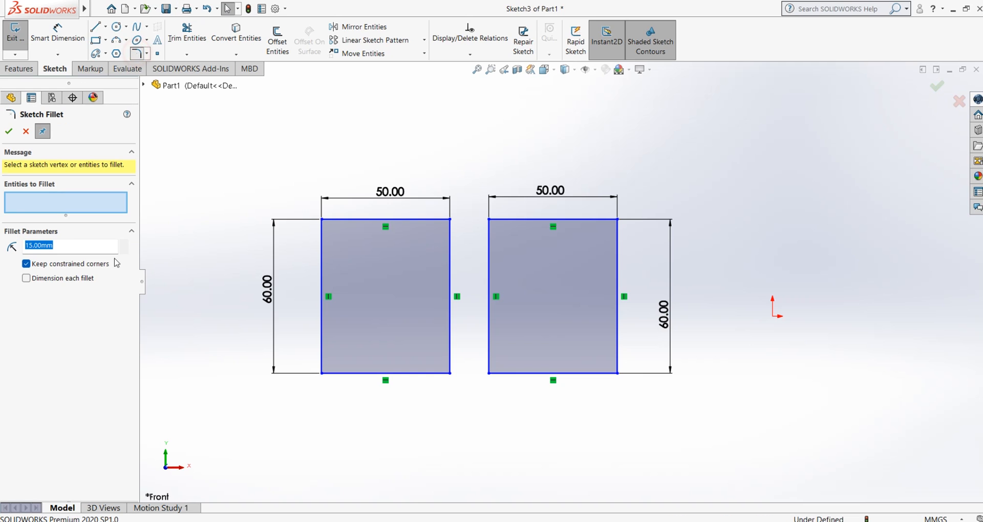
{"action": "left_click", "coordinate": [42, 267]}
{"action": "scroll", "coordinate": [257, 139], "scroll_direction": "down", "scroll_amount": 1}
{"action": "left_click", "coordinate": [336, 236]}
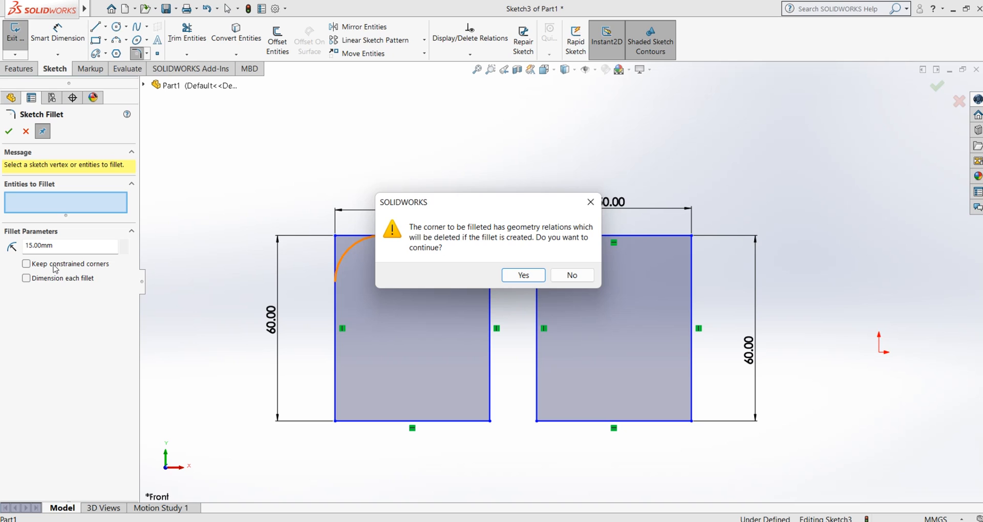
{"action": "left_click_drag", "start_coordinate": [425, 206], "coordinate": [497, 326]}
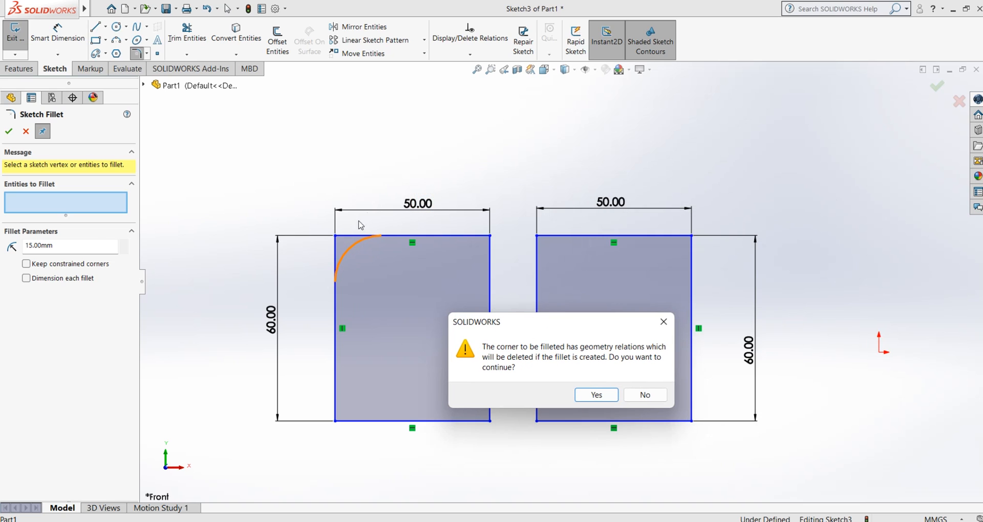
{"action": "left_click_drag", "start_coordinate": [543, 328], "coordinate": [449, 289]}
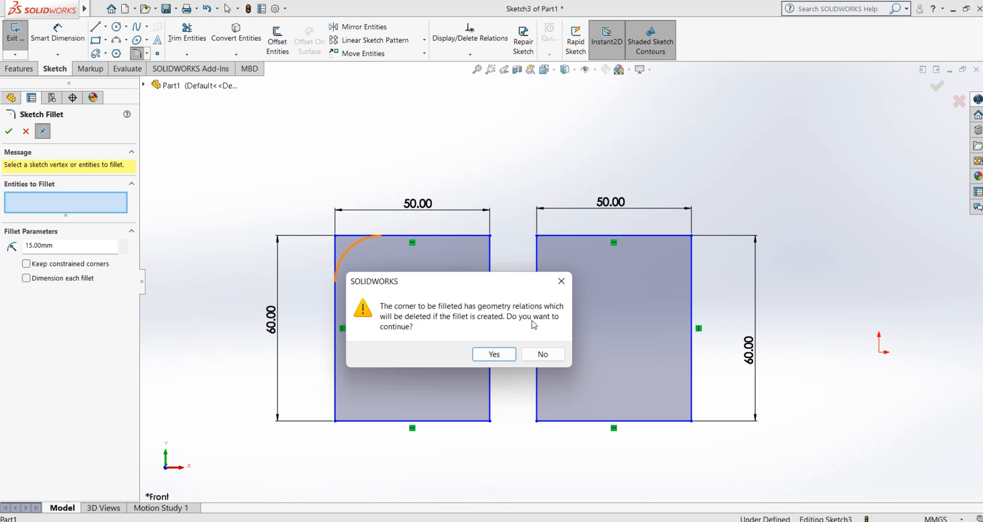
{"action": "left_click", "coordinate": [494, 356]}
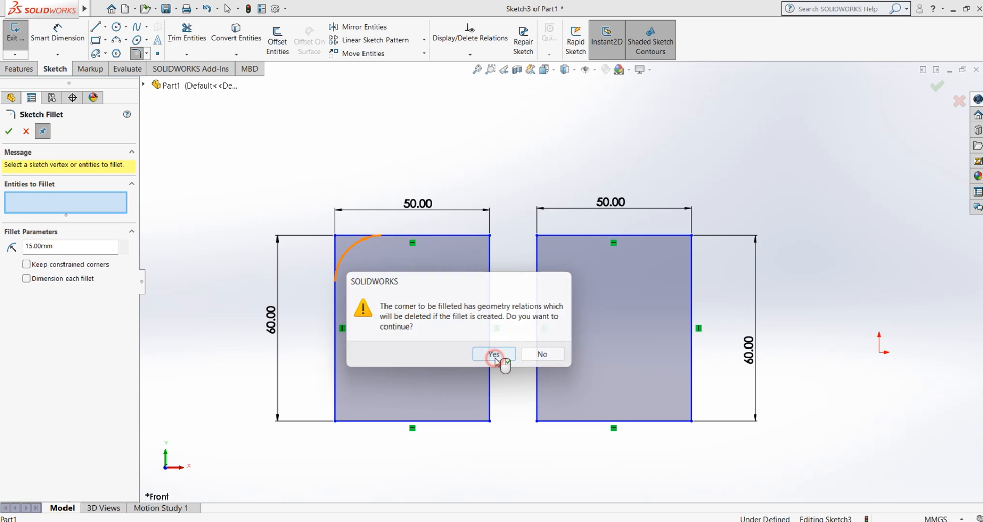
{"action": "left_click", "coordinate": [9, 131]}
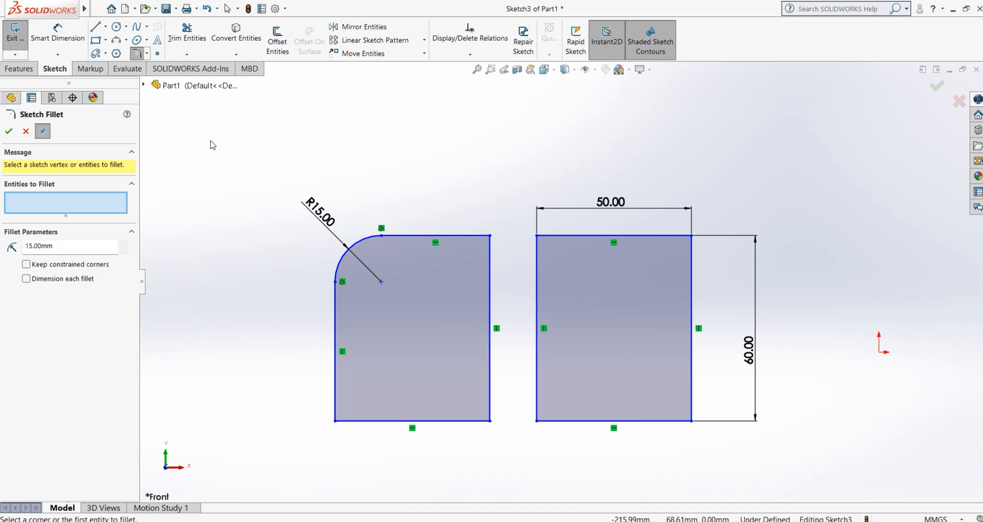
Fillet the right rectangle's lower-left and upper-right corners at 15 mm with Keep constrained corners off, accepting the deletion of geometry relations
{"action": "left_click", "coordinate": [547, 421]}
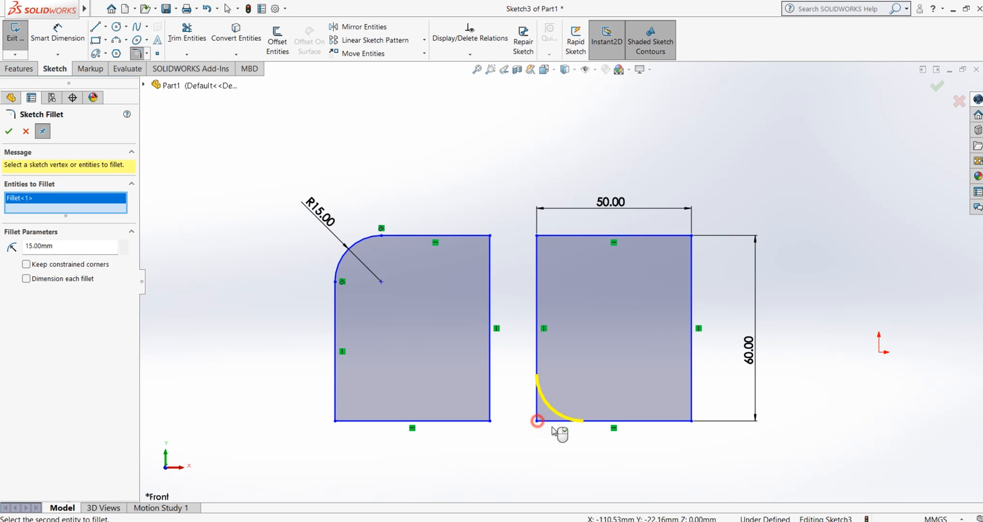
{"action": "left_click", "coordinate": [9, 131]}
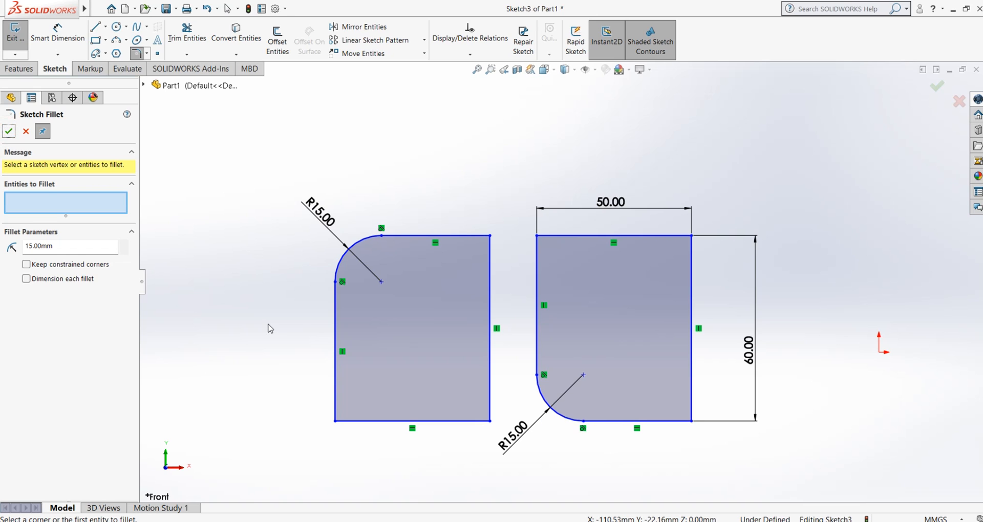
{"action": "left_click", "coordinate": [691, 236]}
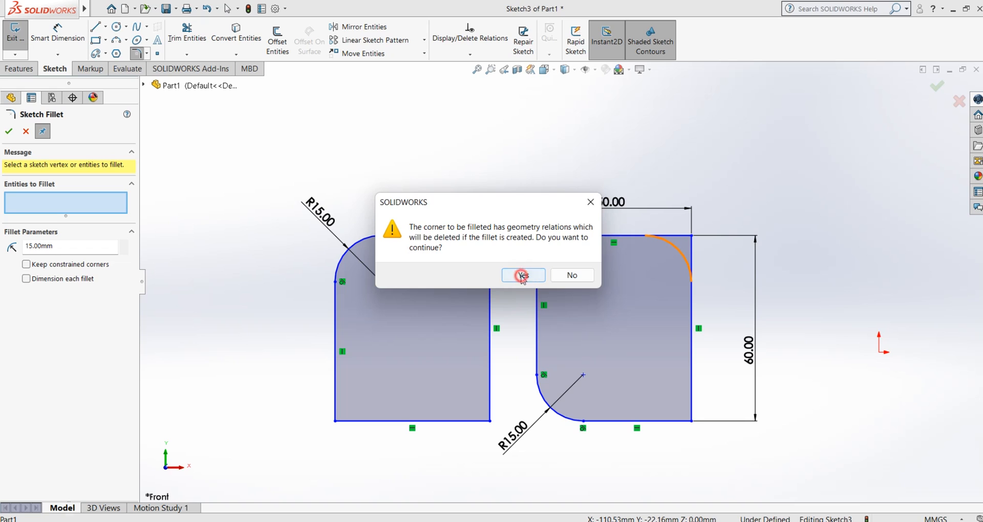
{"action": "left_click", "coordinate": [522, 276]}
{"action": "left_click", "coordinate": [9, 131]}
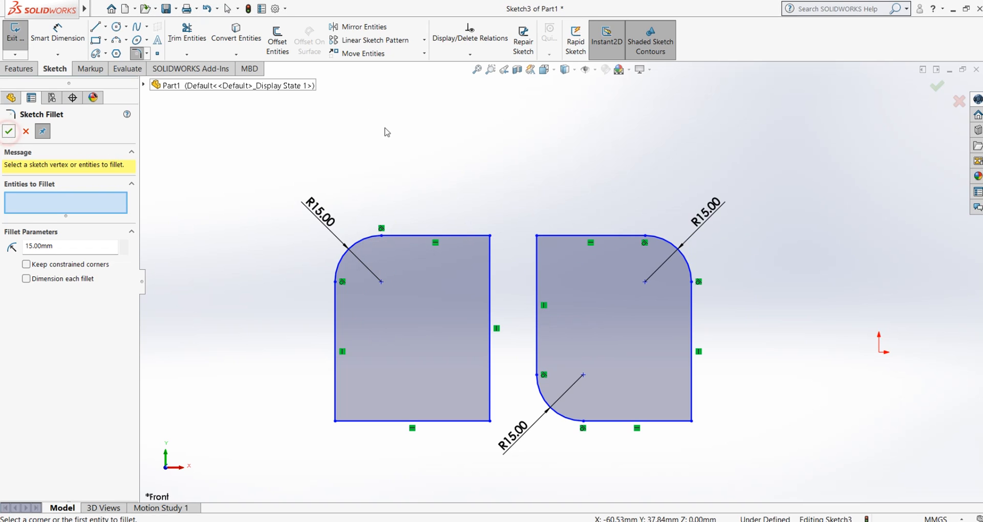
Leave the Sketch Fillet tool and delete both filleted rectangles with their radius dimensions from the sketch
{"action": "scroll", "coordinate": [397, 171], "scroll_direction": "up", "scroll_amount": 1}
{"action": "left_click", "coordinate": [761, 160]}
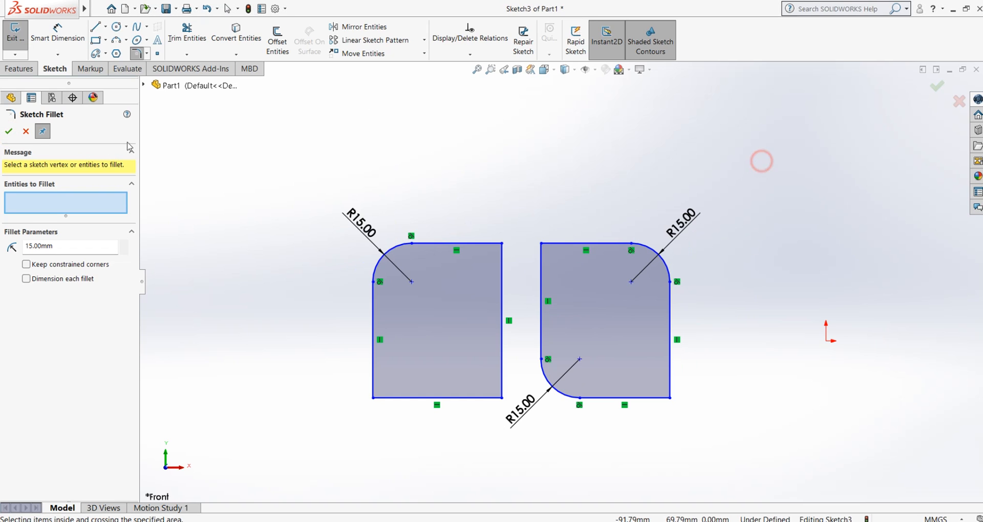
{"action": "left_click", "coordinate": [26, 131]}
{"action": "mouse_move", "coordinate": [797, 154]}
{"action": "left_mouse_down"}
{"action": "mouse_move", "coordinate": [507, 361]}
{"action": "mouse_move", "coordinate": [299, 483]}
{"action": "left_mouse_up"}
{"action": "right_click", "coordinate": [225, 287]}
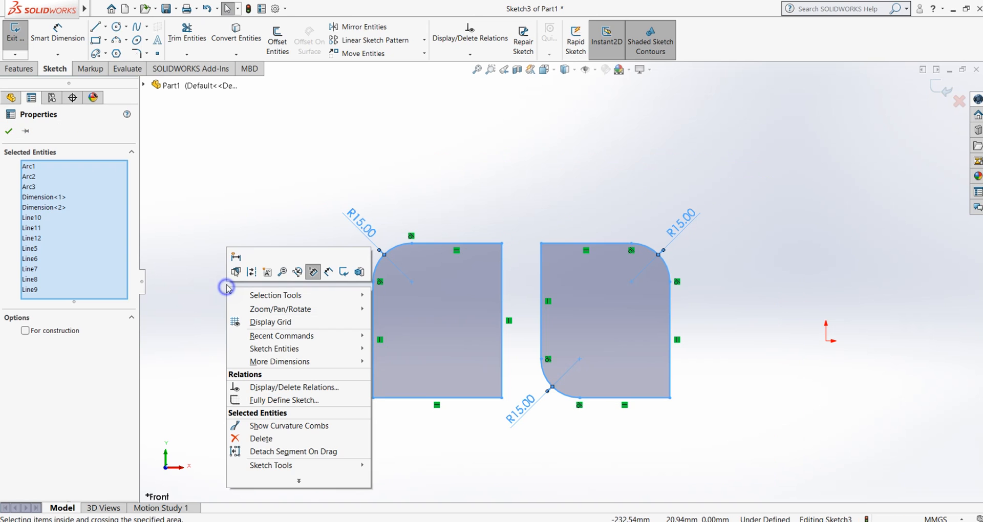
{"action": "left_click", "coordinate": [265, 439]}
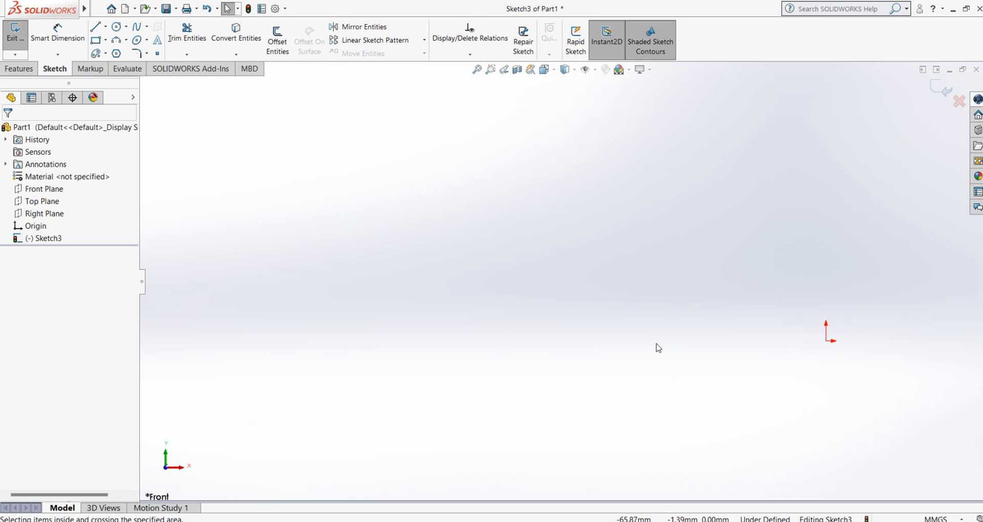
Sketch a single corner rectangle about 63 mm wide and 51 mm high, well to the left of the origin
{"action": "left_click", "coordinate": [96, 40]}
{"action": "left_click_drag", "start_coordinate": [383, 223], "coordinate": [546, 353]}
{"action": "left_click", "coordinate": [629, 253]}
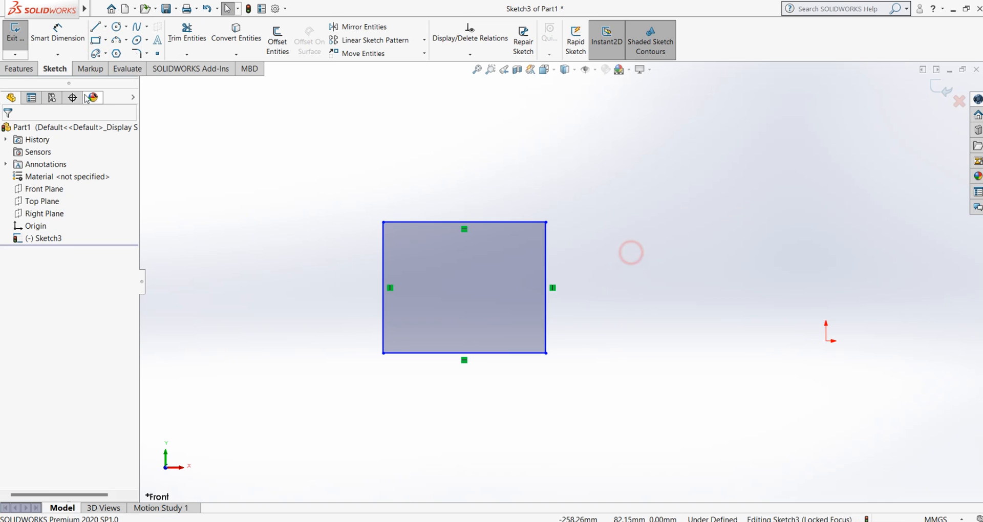
Chamfer the rectangle's upper-left corner with Sketch Chamfer, using Distance-distance with Equal distance on at 10 mm
{"action": "left_click", "coordinate": [147, 53]}
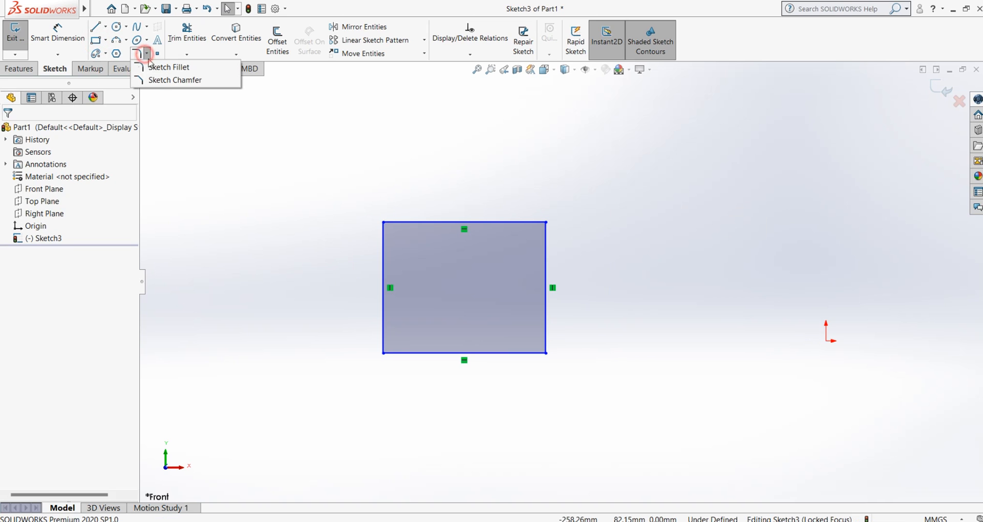
{"action": "left_click", "coordinate": [177, 80]}
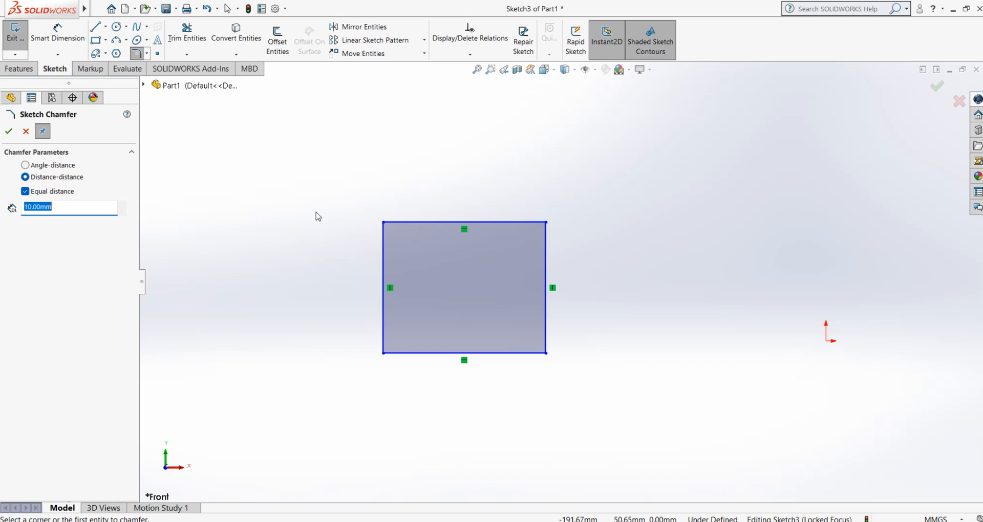
{"action": "scroll", "coordinate": [410, 212], "scroll_direction": "down", "scroll_amount": 2}
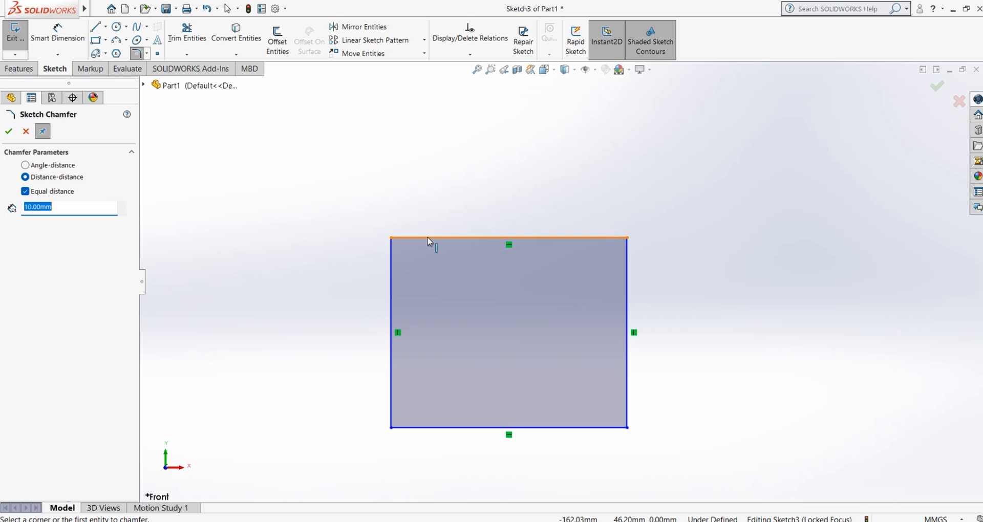
{"action": "left_click", "coordinate": [391, 260]}
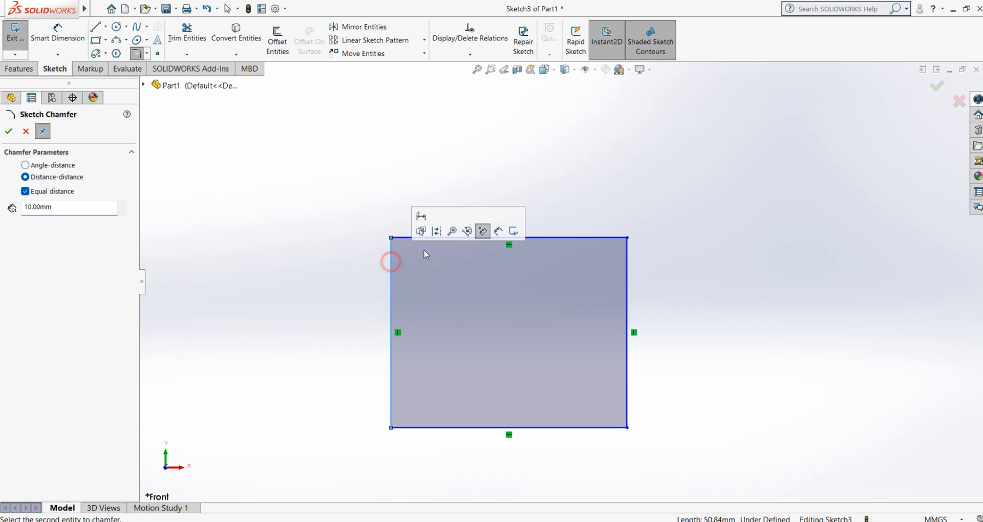
{"action": "left_click", "coordinate": [405, 238]}
{"action": "scroll", "coordinate": [440, 266], "scroll_direction": "down", "scroll_amount": 1}
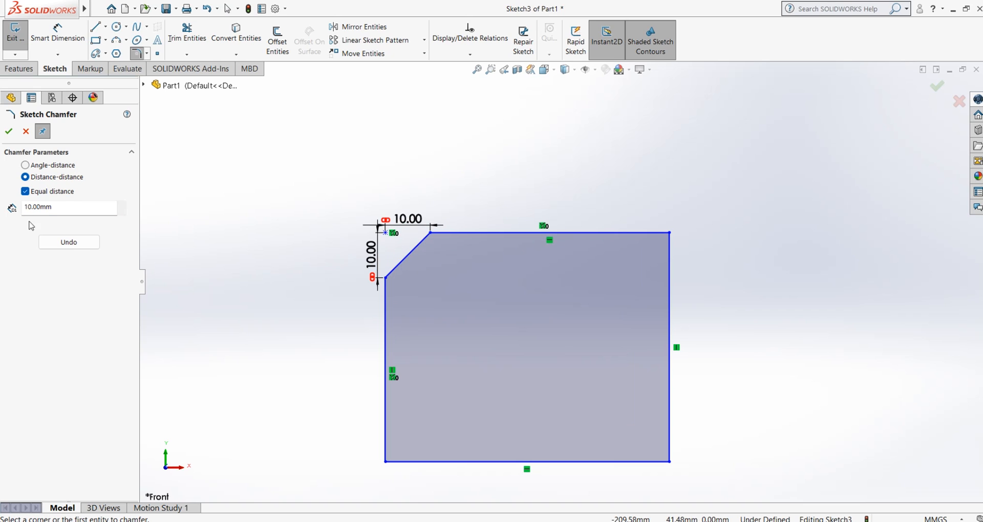
Chamfer the rectangle's upper-right corner with an equal distance of 15 mm
{"action": "left_click", "coordinate": [56, 207]}
{"action": "left_click_drag", "start_coordinate": [39, 208], "coordinate": [24, 208]}
{"action": "type", "text": "15"}
{"action": "key", "text": "Return"}
{"action": "left_click", "coordinate": [650, 233]}
{"action": "left_click", "coordinate": [670, 264]}
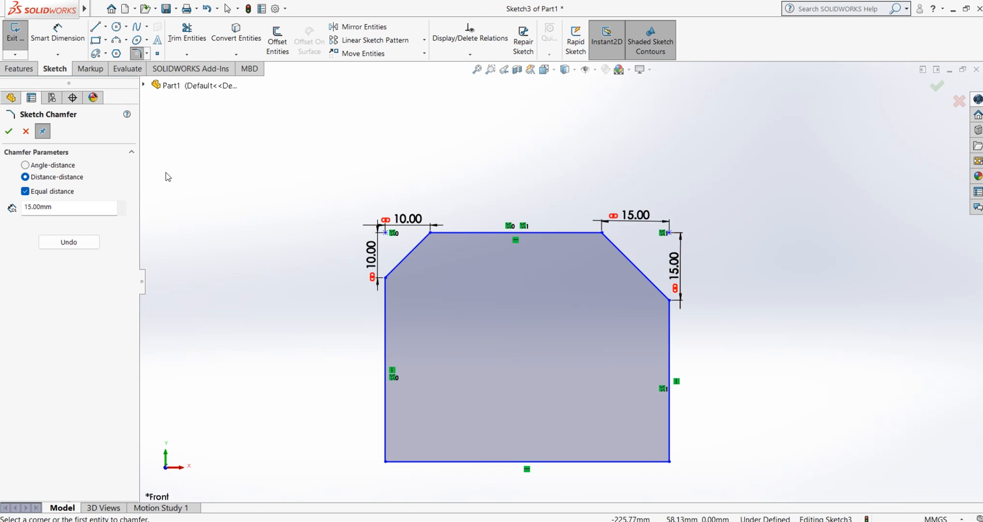
Chamfer the lower-left corner with Equal distance off, 15 mm along the bottom edge and 20 mm along the left edge
{"action": "left_click_drag", "start_coordinate": [61, 207], "coordinate": [23, 206]}
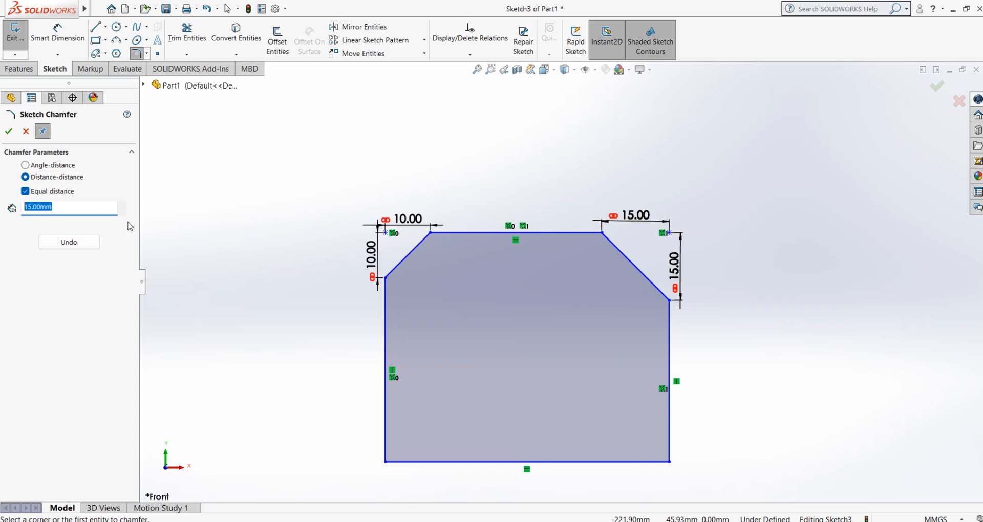
{"action": "left_click", "coordinate": [26, 193]}
{"action": "double_click", "coordinate": [66, 224]}
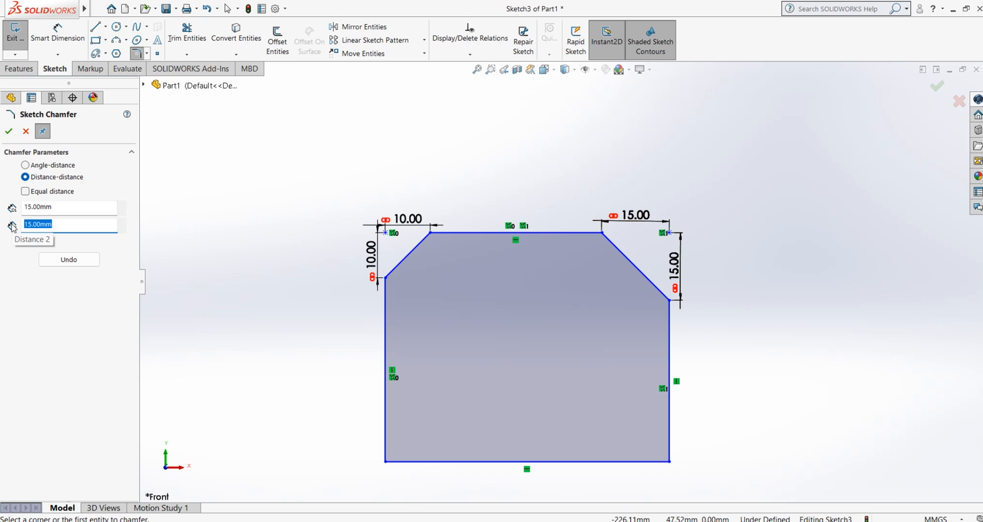
{"action": "type", "text": "20"}
{"action": "key", "text": "Return"}
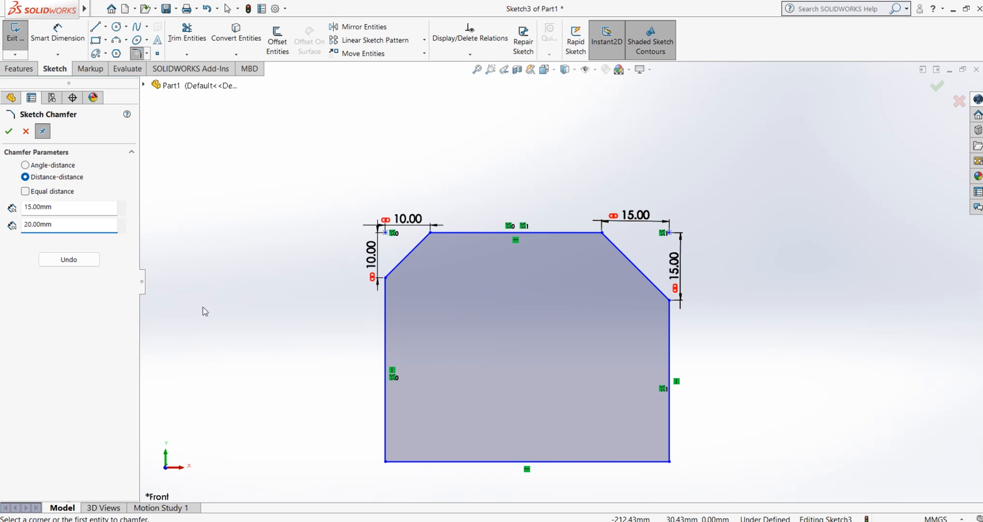
{"action": "scroll", "coordinate": [483, 416], "scroll_direction": "down", "scroll_amount": 2}
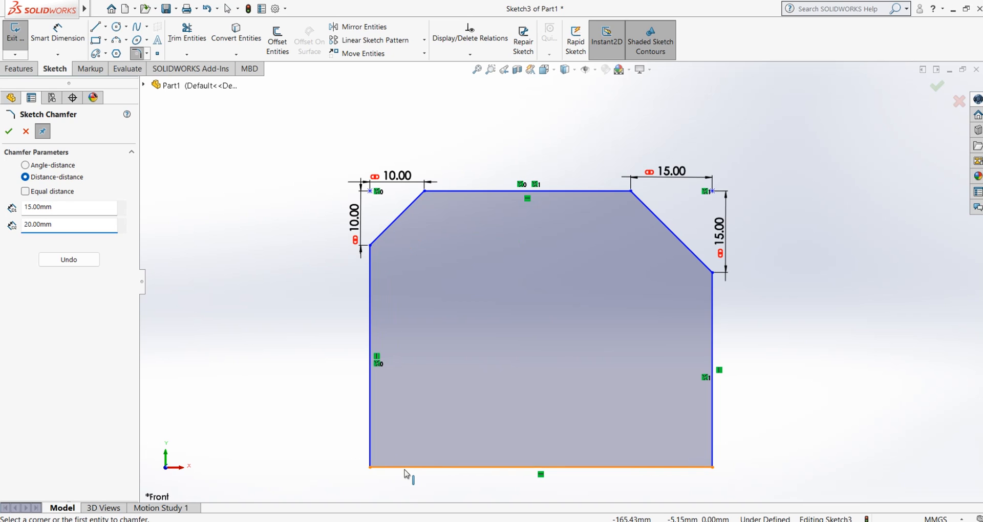
{"action": "left_click", "coordinate": [404, 470]}
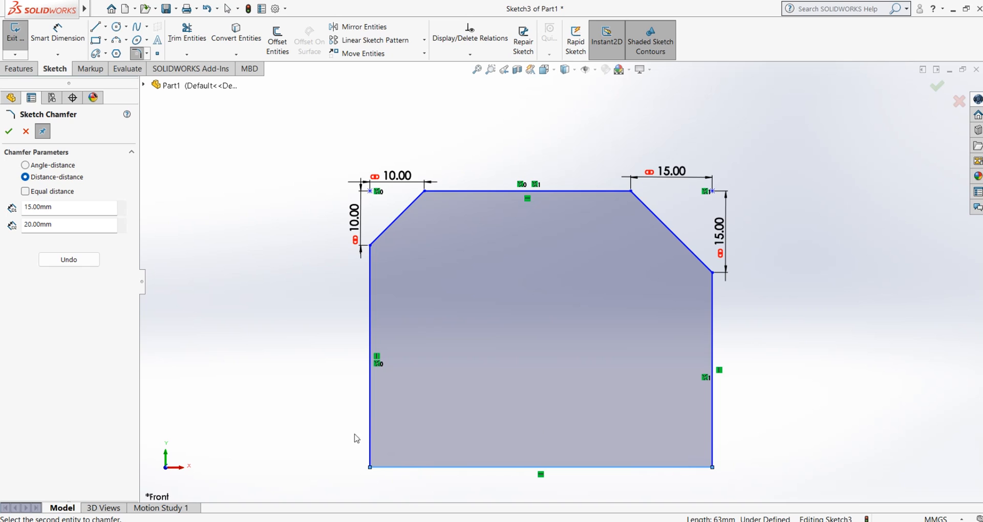
{"action": "left_click", "coordinate": [370, 429]}
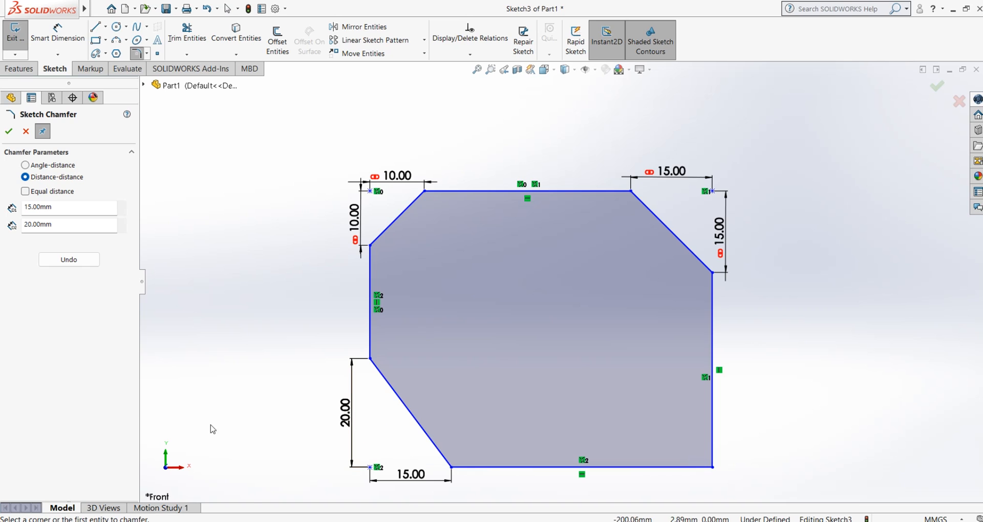
Chamfer the lower-right corner with 15 mm along the right edge and 20 mm along the bottom edge
{"action": "double_click", "coordinate": [56, 207]}
{"action": "double_click", "coordinate": [53, 225]}
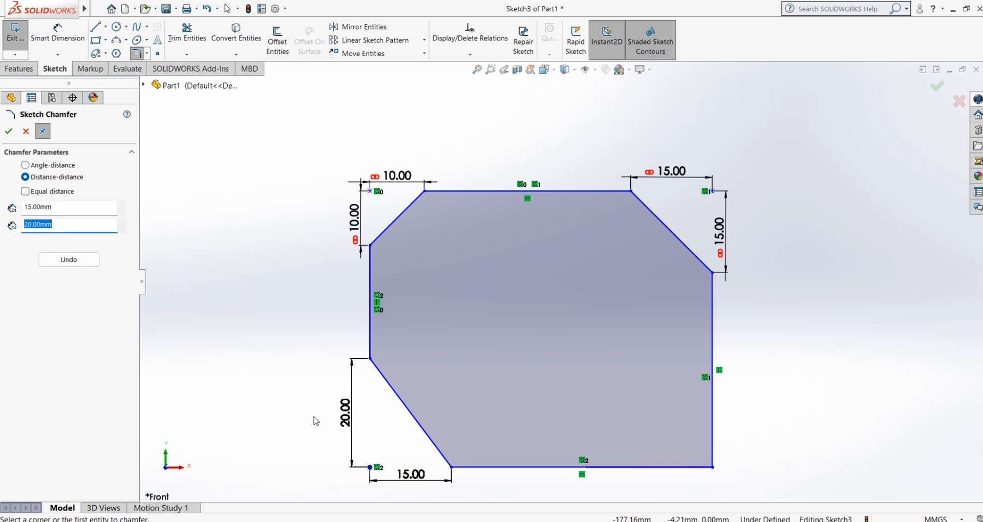
{"action": "left_click", "coordinate": [281, 400]}
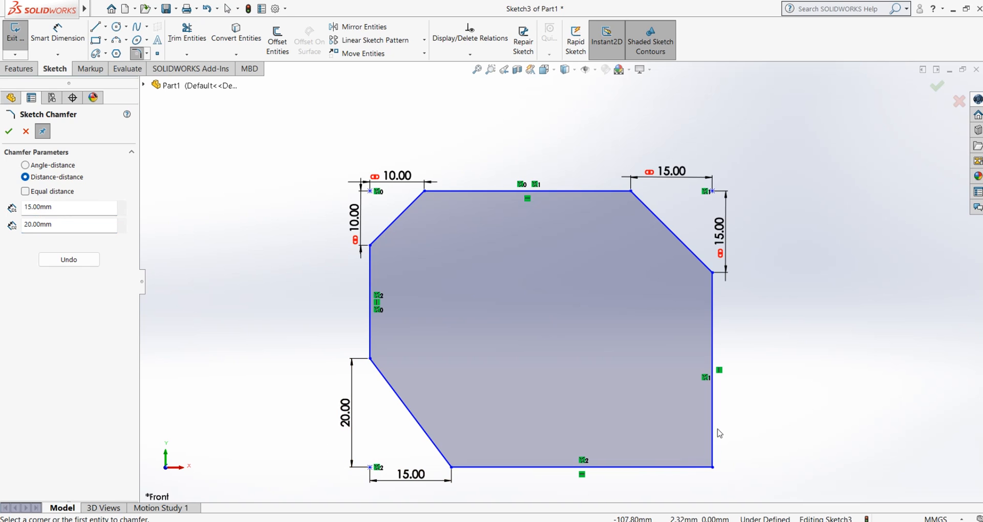
{"action": "left_click", "coordinate": [715, 424]}
{"action": "left_click", "coordinate": [682, 467]}
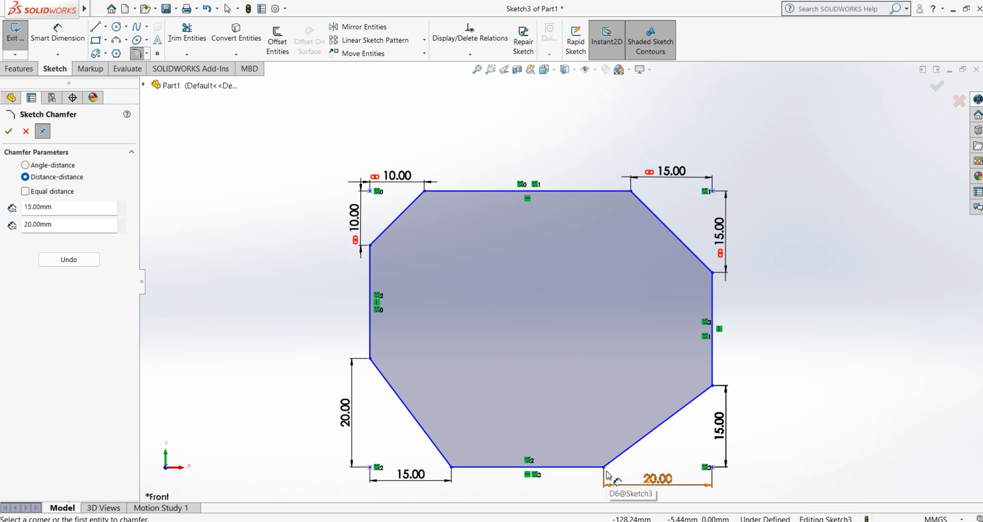
Undo all four distance-distance chamfers on the rectangle and clear the selection
{"action": "key", "text": "ctrl+z"}
{"action": "key", "text": "ctrl+z"}
{"action": "key", "text": "ctrl+z"}
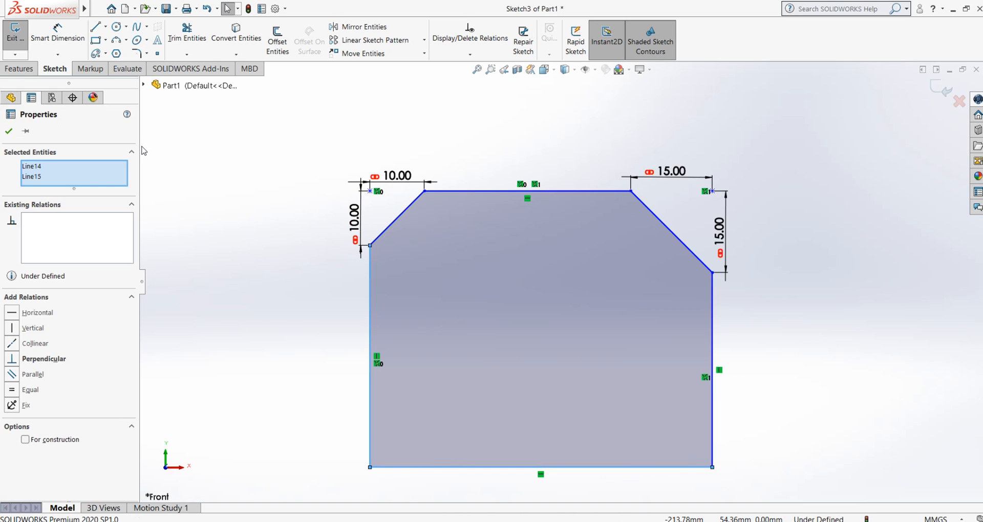
{"action": "key", "text": "ctrl+z"}
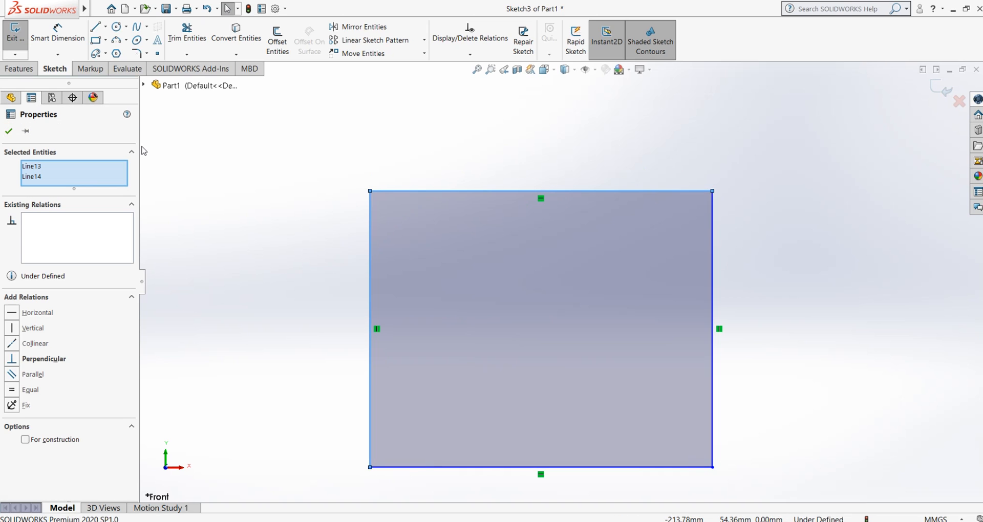
{"action": "left_click", "coordinate": [289, 180]}
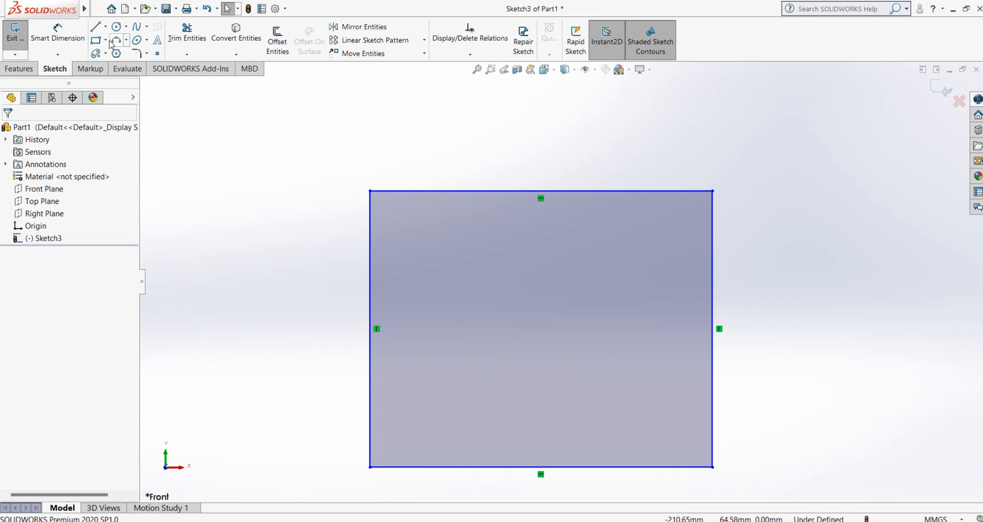
Chamfer the rectangle's upper-left and upper-right corners with Angle-distance at 20 mm and 30°
{"action": "left_click", "coordinate": [147, 54]}
{"action": "left_click", "coordinate": [169, 87]}
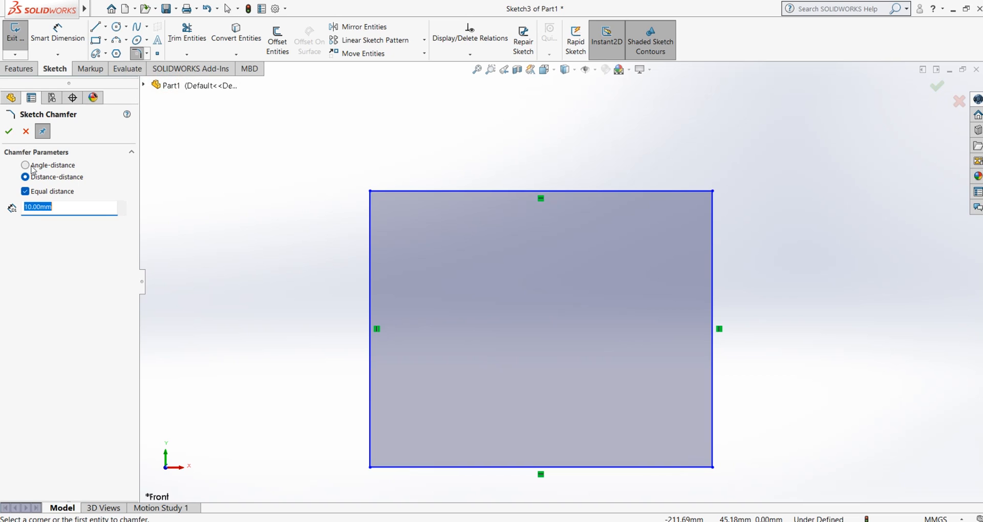
{"action": "left_click", "coordinate": [29, 166]}
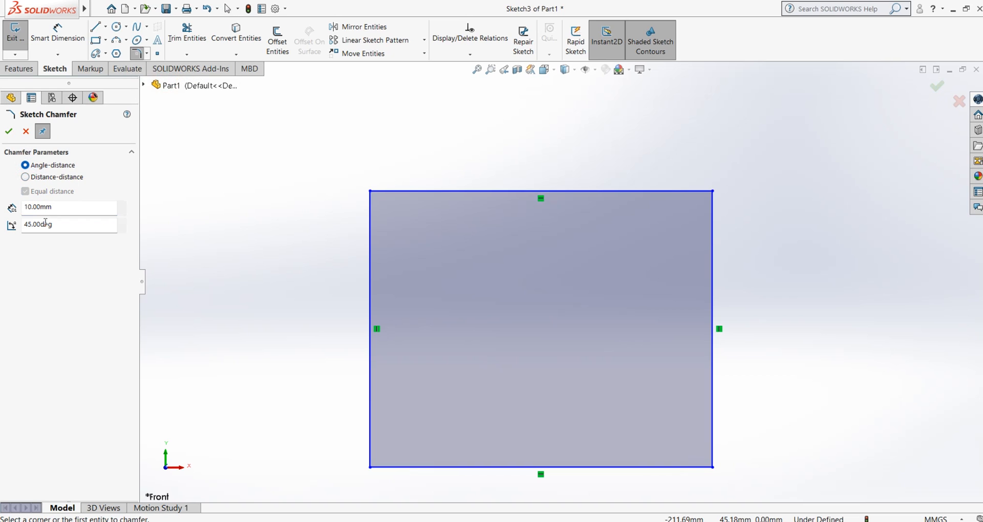
{"action": "double_click", "coordinate": [59, 208]}
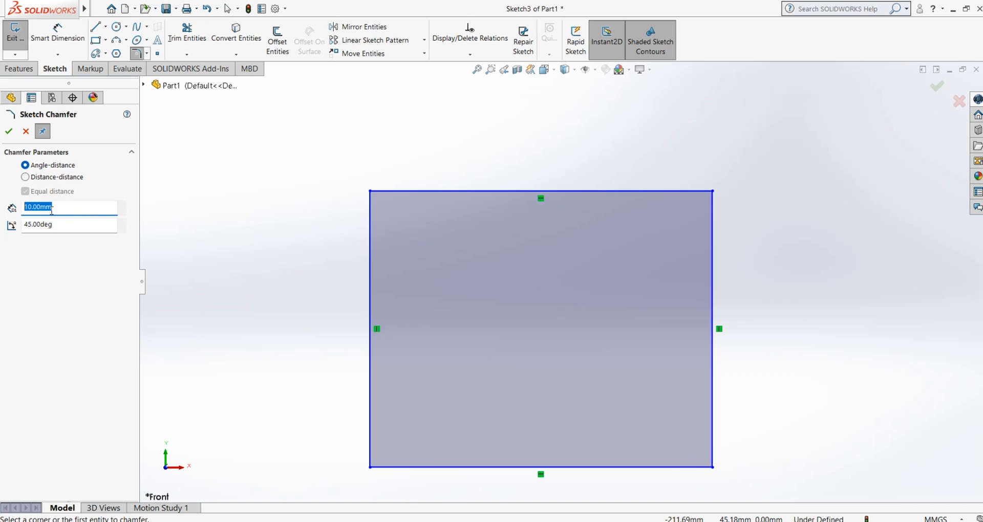
{"action": "double_click", "coordinate": [56, 208]}
{"action": "type", "text": "20"}
{"action": "key", "text": "Return"}
{"action": "double_click", "coordinate": [54, 226]}
{"action": "type", "text": "30"}
{"action": "key", "text": "Return"}
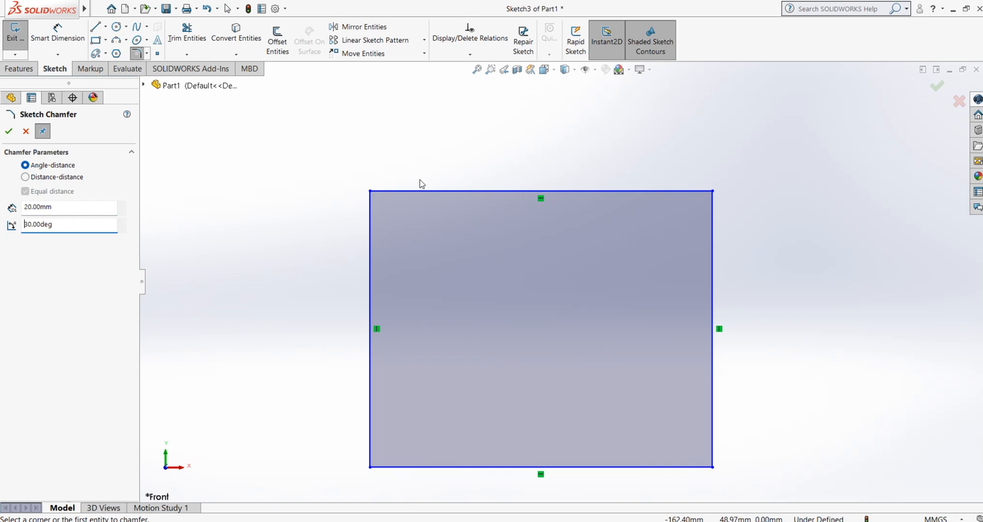
{"action": "left_click", "coordinate": [372, 193]}
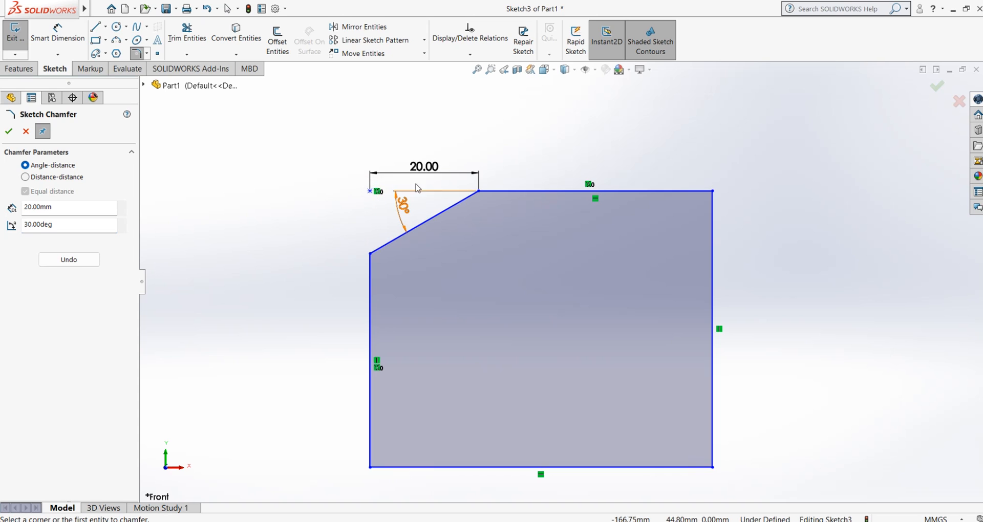
{"action": "left_click", "coordinate": [712, 192]}
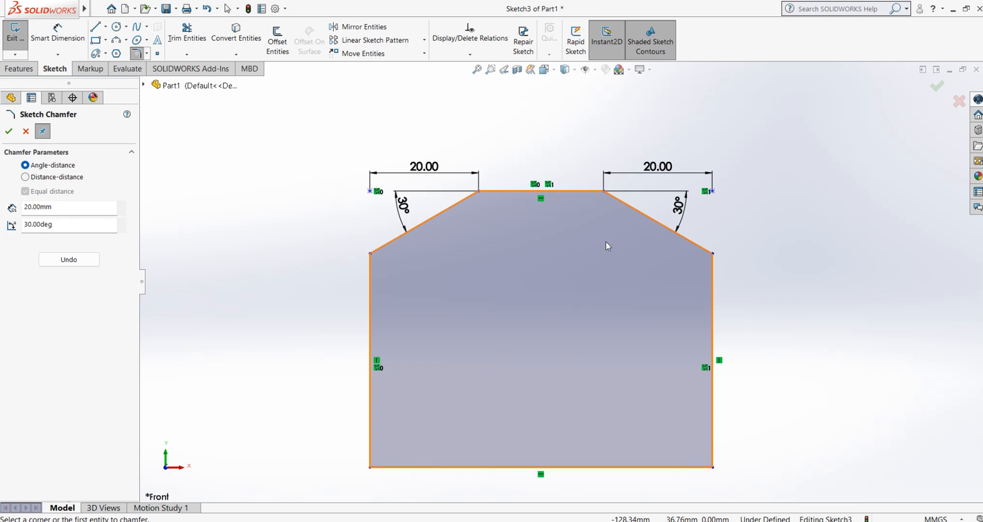
{"action": "key", "text": "Escape"}
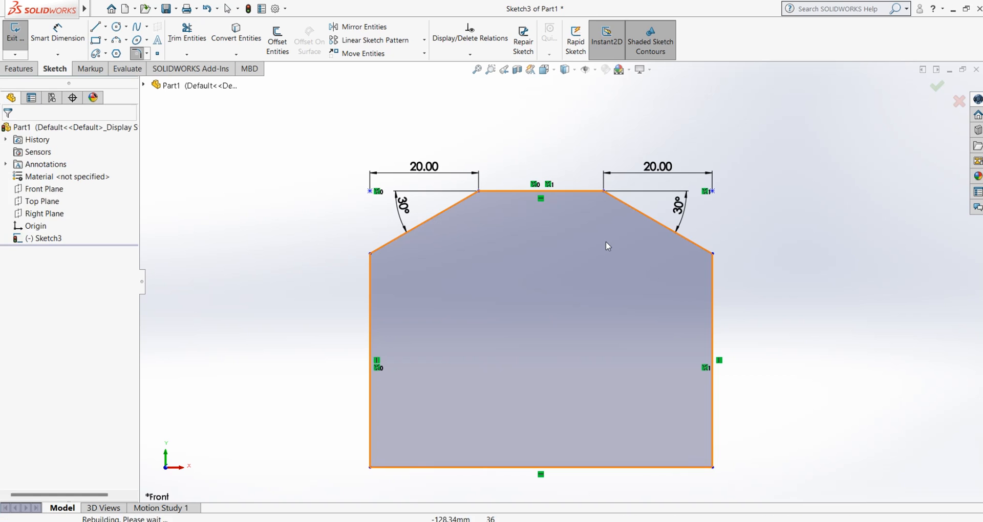
Undo the two angle-distance chamfers on the rectangle's upper corners
{"action": "key", "text": "ctrl+z"}
{"action": "key", "text": "ctrl+z"}
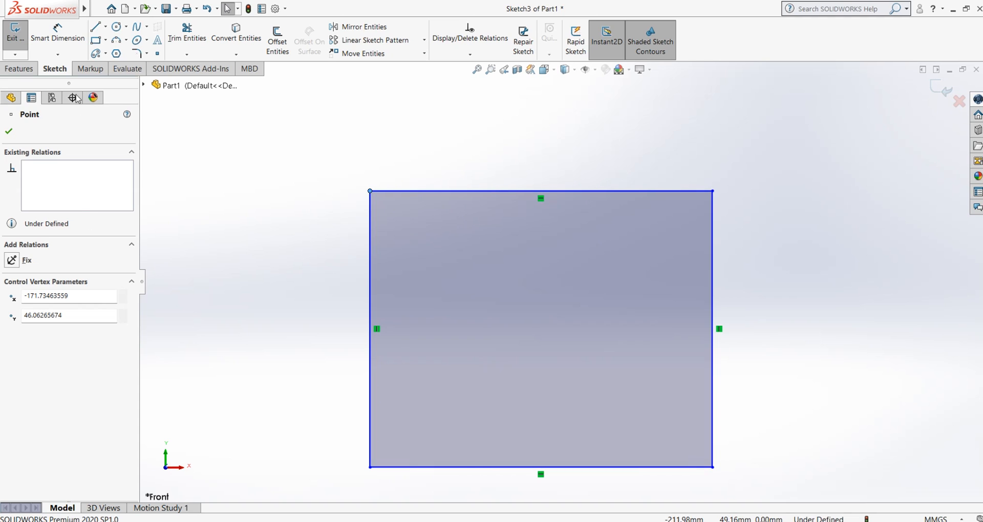
Chamfer the rectangle's upper-left corner with Angle-distance at 15 mm and 45°
{"action": "left_click", "coordinate": [147, 54]}
{"action": "left_click", "coordinate": [148, 79]}
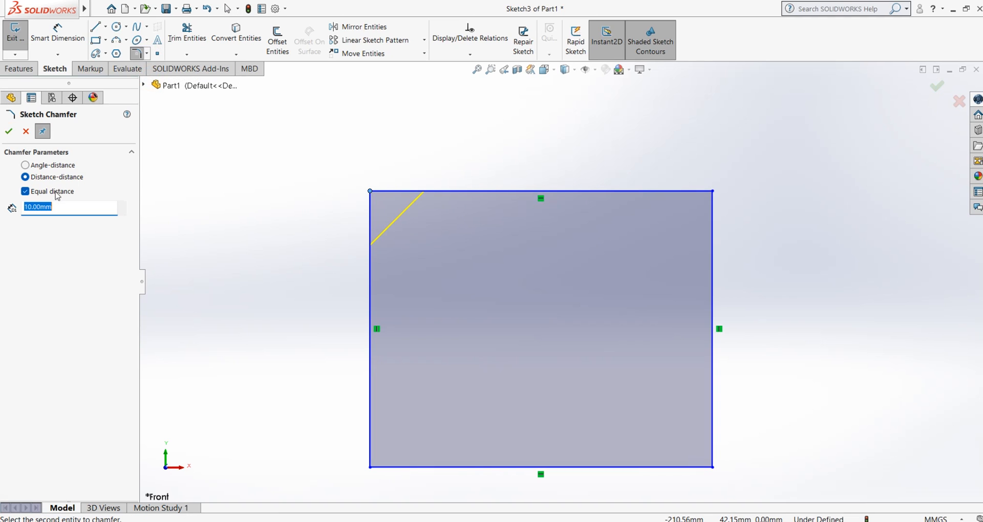
{"action": "left_click", "coordinate": [51, 166]}
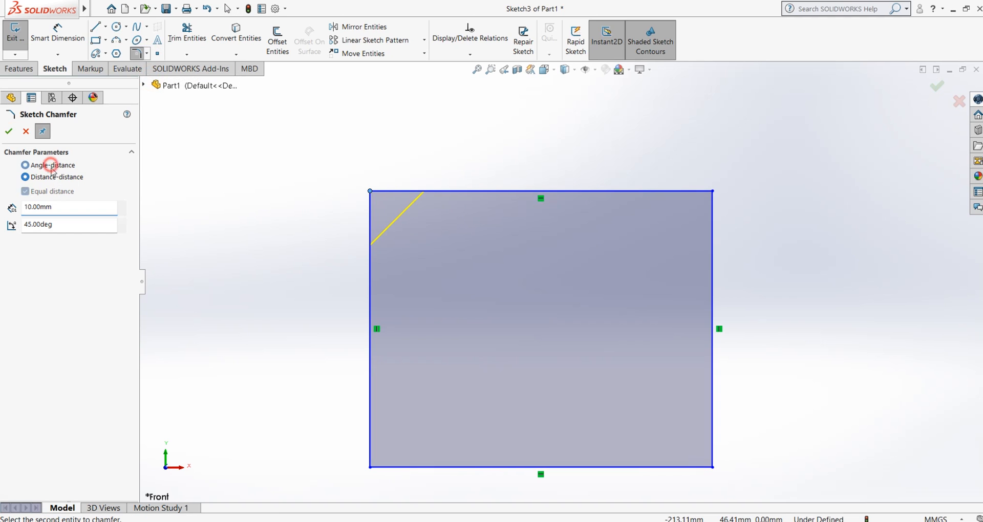
{"action": "left_click", "coordinate": [54, 207]}
{"action": "type", "text": "15"}
{"action": "key", "text": "Return"}
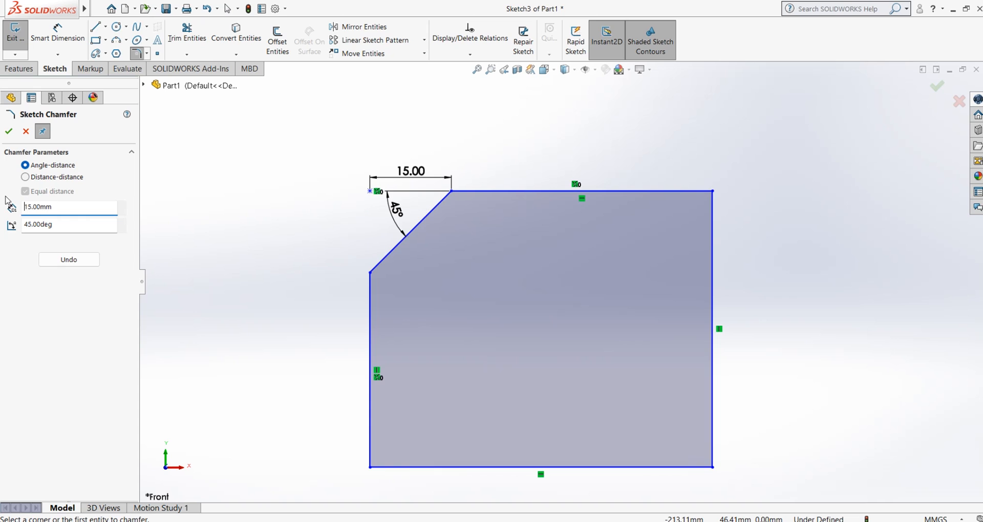
{"action": "left_click", "coordinate": [303, 319]}
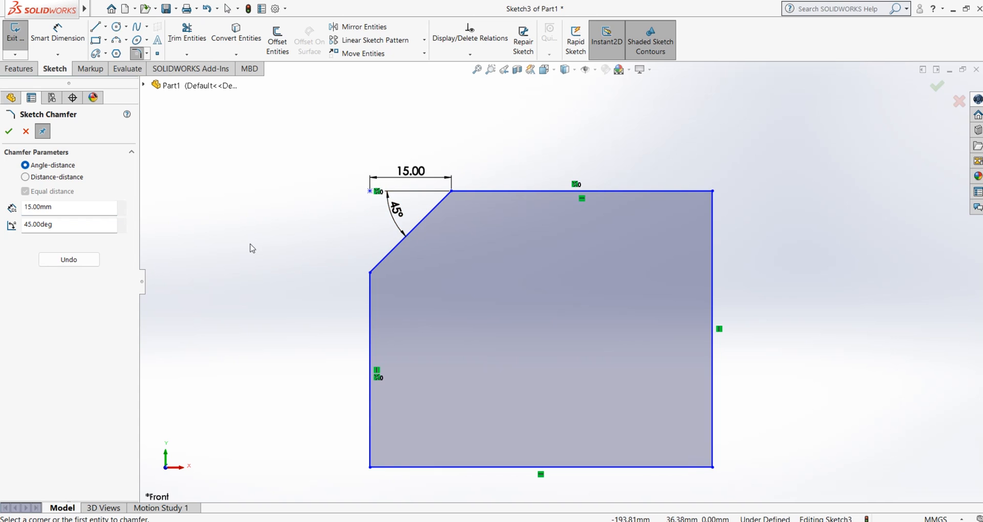
Chamfer the rectangle's lower-left corner with Angle-distance at 15 mm and 30°, measured from the bottom edge
{"action": "scroll", "coordinate": [432, 340], "scroll_direction": "up", "scroll_amount": 3}
{"action": "scroll", "coordinate": [388, 317], "scroll_direction": "down", "scroll_amount": 3}
{"action": "scroll", "coordinate": [373, 339], "scroll_direction": "up", "scroll_amount": 2}
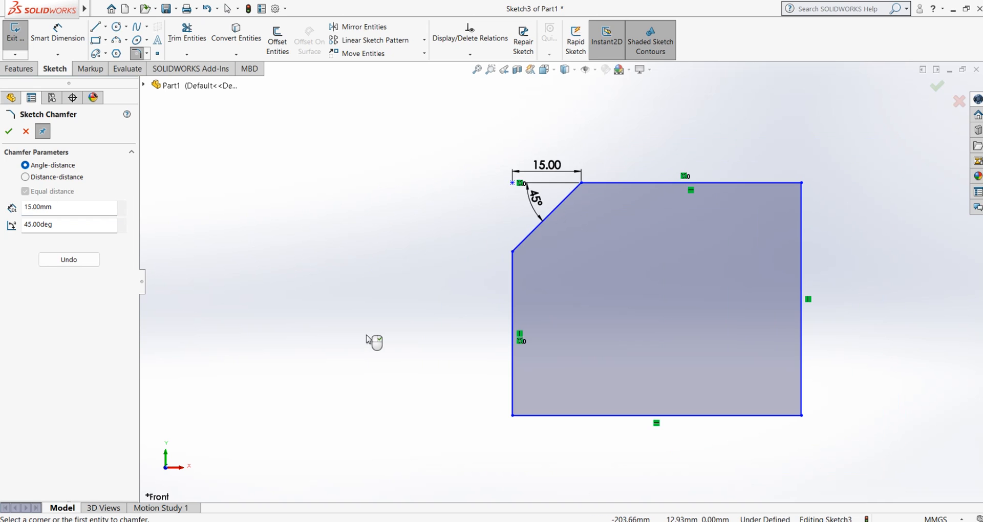
{"action": "scroll", "coordinate": [694, 440], "scroll_direction": "down", "scroll_amount": 2}
{"action": "left_click", "coordinate": [62, 227]}
{"action": "type", "text": "30"}
{"action": "key", "text": "Return"}
{"action": "left_click", "coordinate": [52, 207]}
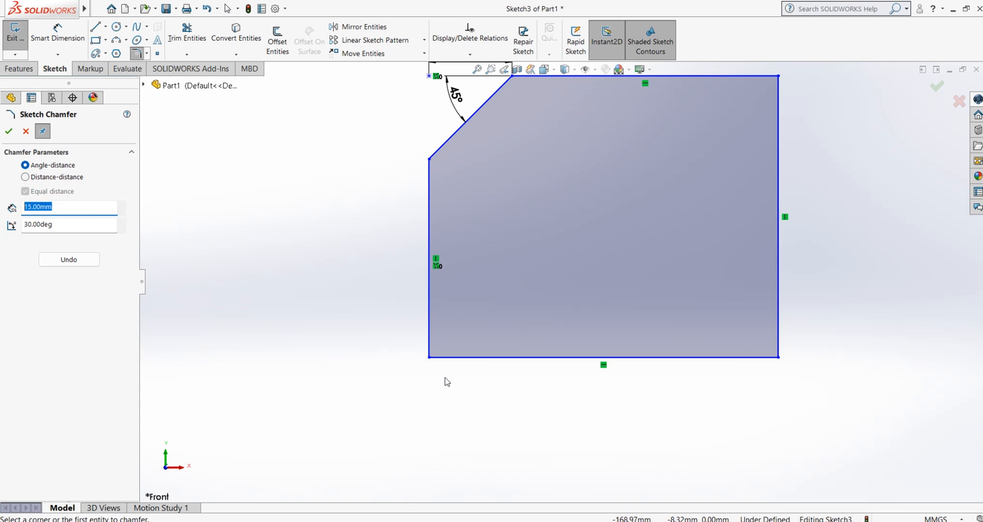
{"action": "left_click", "coordinate": [468, 357]}
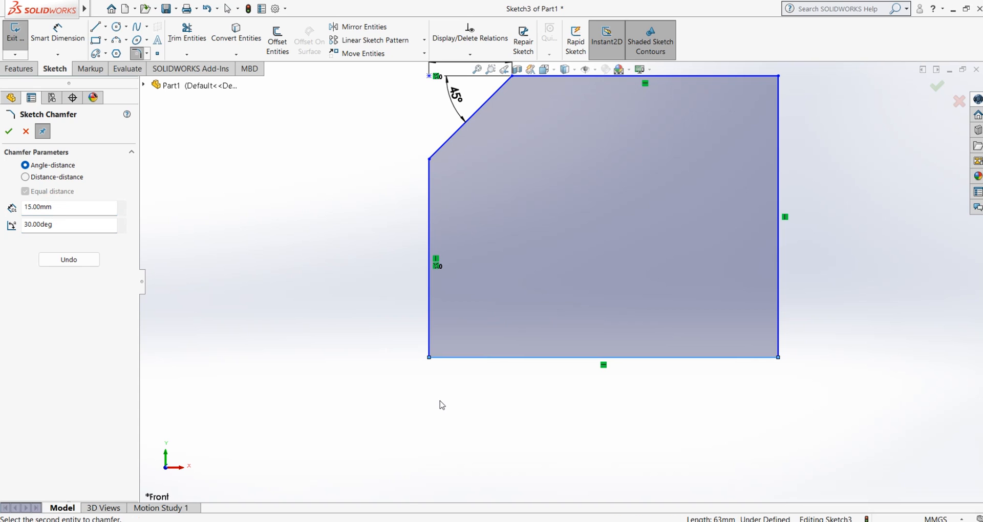
{"action": "left_click", "coordinate": [431, 312]}
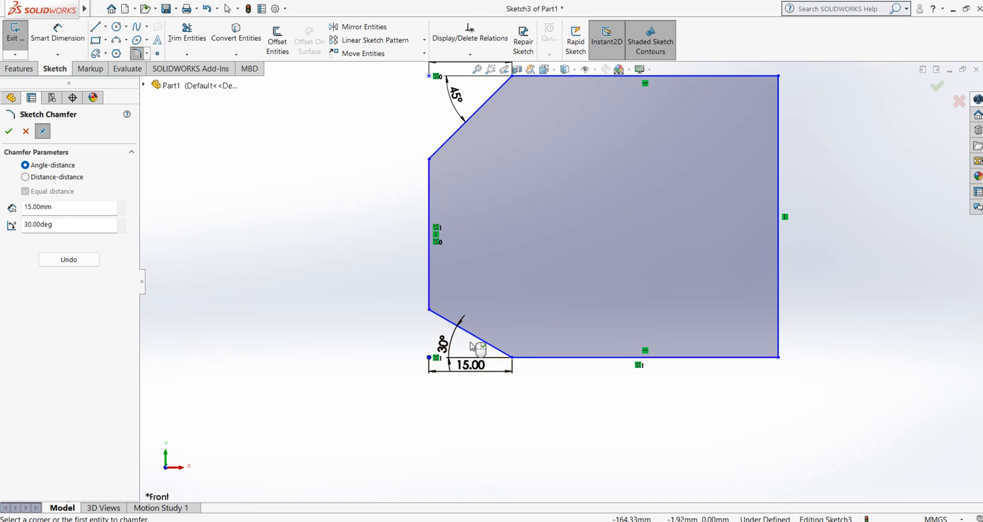
Turn off Keep Visible for Sketch Chamfer and chamfer the rectangle's upper-right corner with Angle-distance at 15 mm and 30°
{"action": "scroll", "coordinate": [446, 335], "scroll_direction": "down", "scroll_amount": 3}
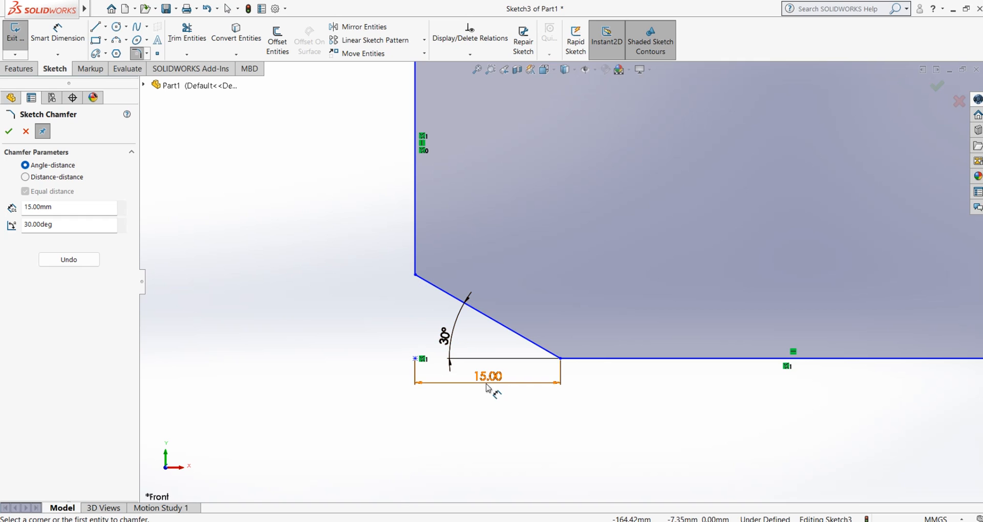
{"action": "scroll", "coordinate": [425, 409], "scroll_direction": "up", "scroll_amount": 5}
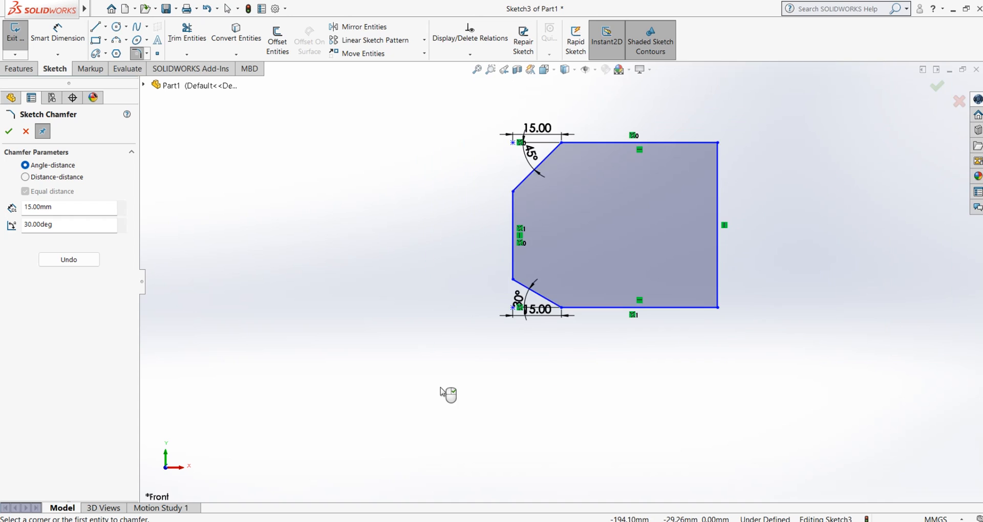
{"action": "scroll", "coordinate": [451, 404], "scroll_direction": "down", "scroll_amount": 2}
{"action": "scroll", "coordinate": [557, 351], "scroll_direction": "up", "scroll_amount": 3}
{"action": "scroll", "coordinate": [671, 230], "scroll_direction": "down", "scroll_amount": 4}
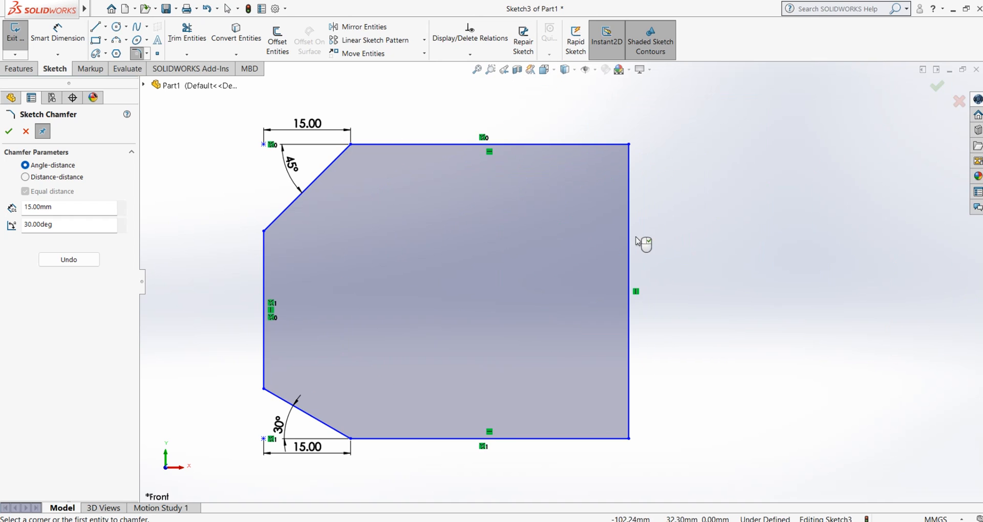
{"action": "left_click", "coordinate": [45, 136]}
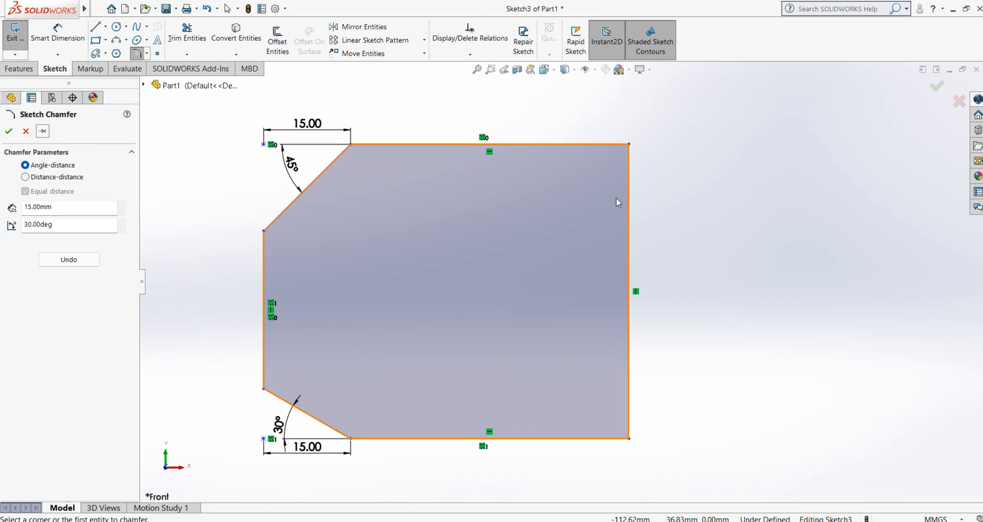
{"action": "left_click", "coordinate": [594, 144]}
{"action": "left_click", "coordinate": [629, 198]}
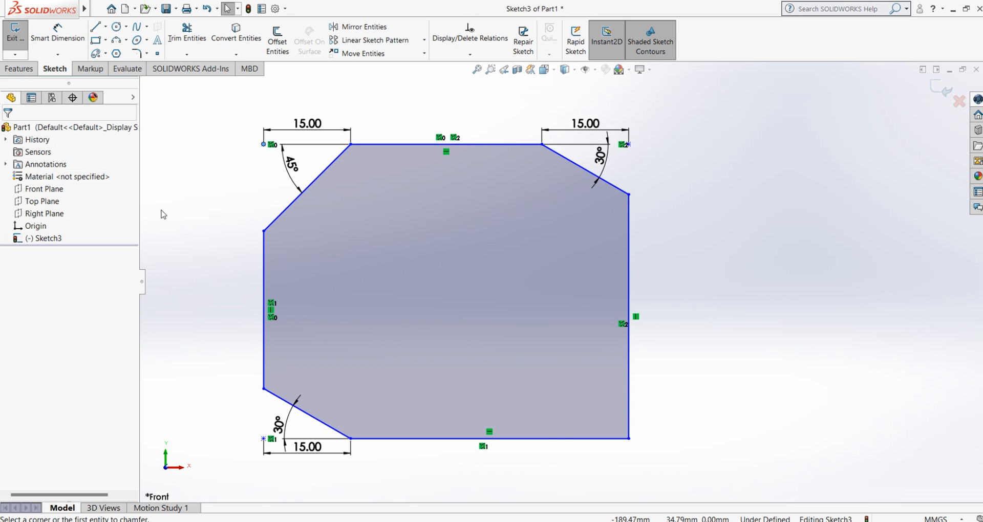
{"action": "left_click", "coordinate": [172, 225]}
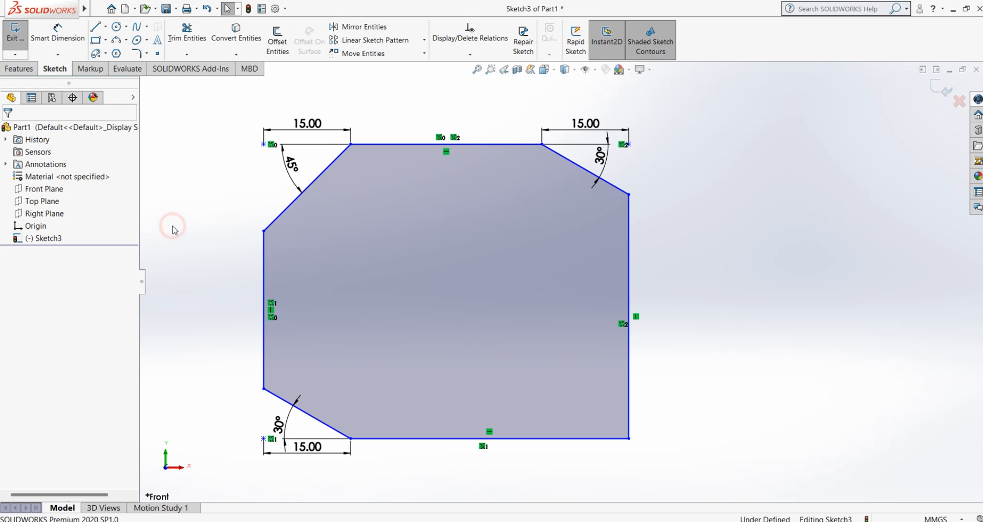
Exit the chamfered rectangle sketch, keeping its changes, and clear the selection
{"action": "left_click", "coordinate": [932, 93]}
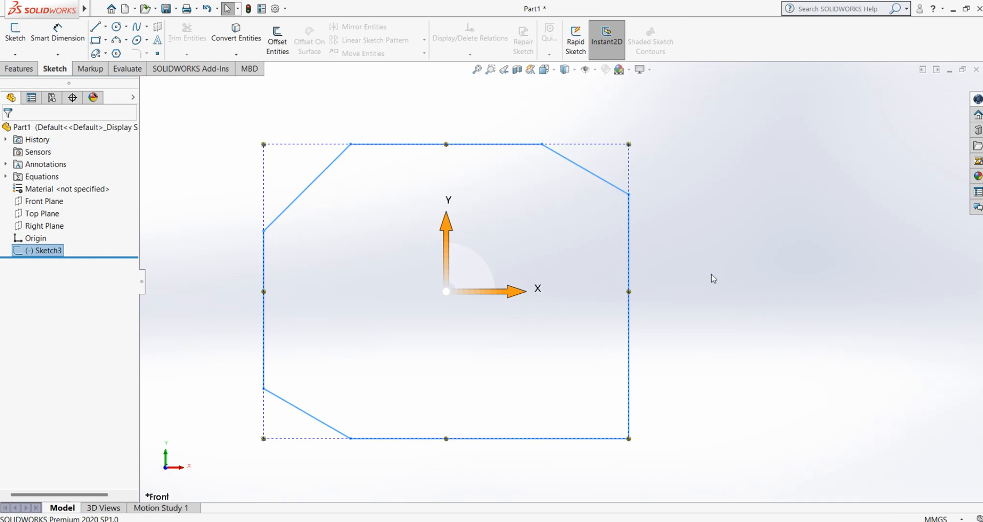
{"action": "left_click", "coordinate": [711, 272]}
{"action": "scroll", "coordinate": [639, 318], "scroll_direction": "down", "scroll_amount": 2}
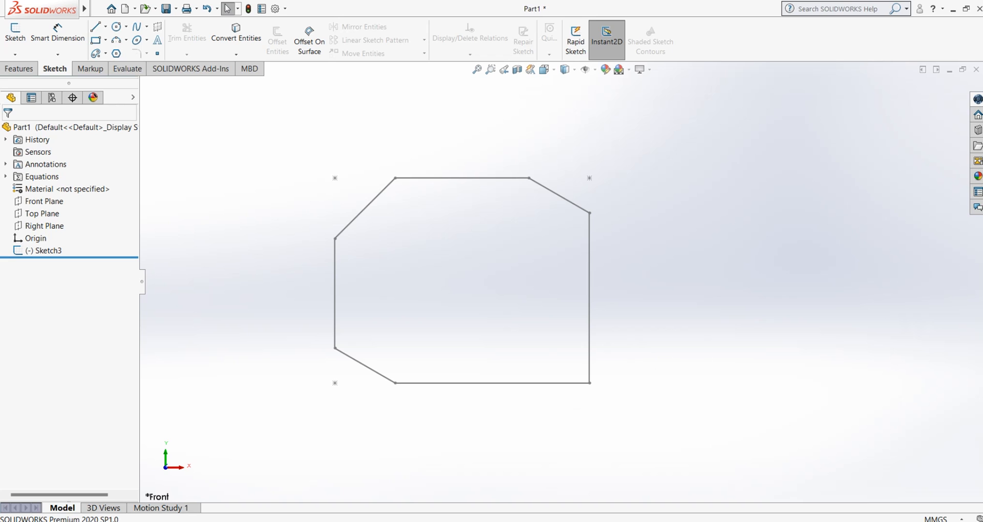
Switch to the SOLIDWORKS WORKSHEET CAD.HIM document in Word to view drawing 7, and return to SOLIDWORKS
{"action": "left_click", "coordinate": [594, 521]}
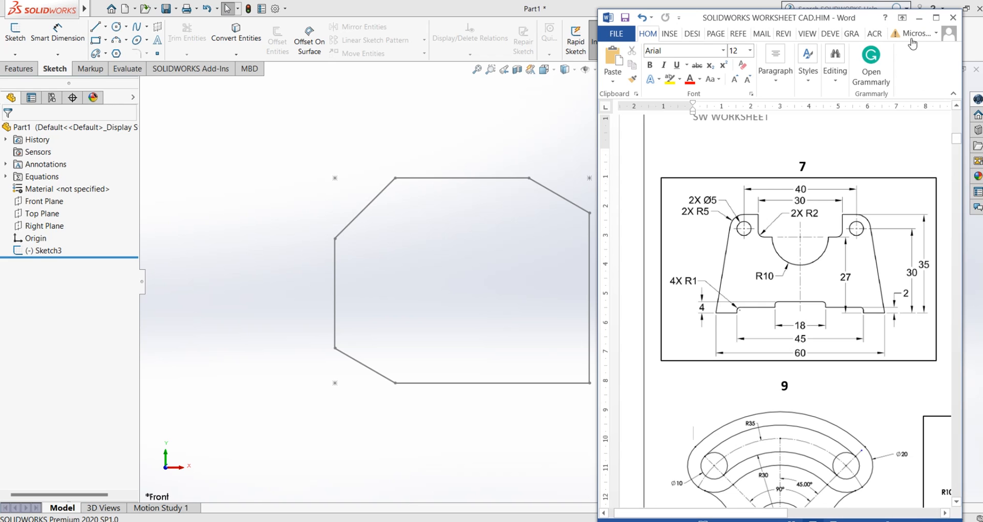
{"action": "left_click", "coordinate": [918, 18]}
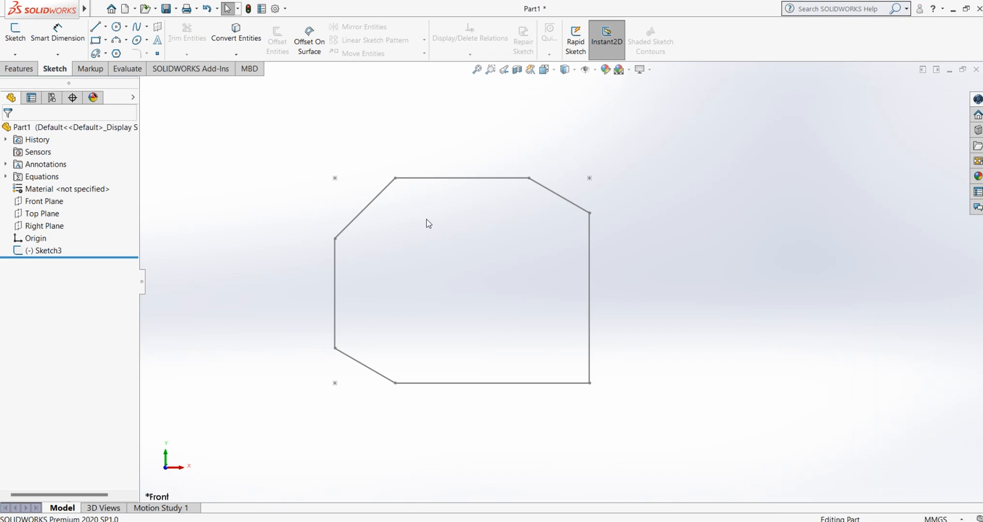